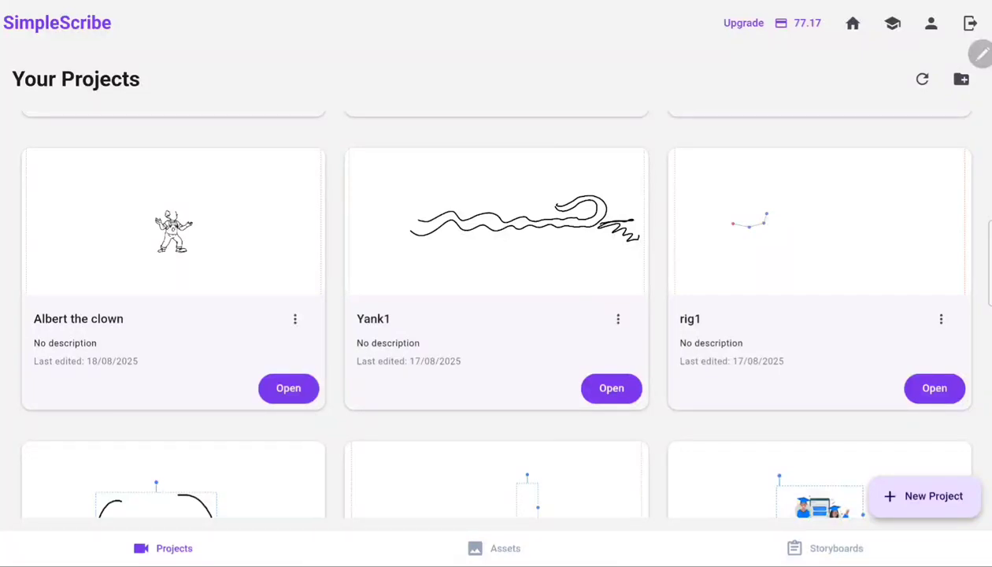
# Open the "Albert the clown" project, play its animation from the start and pause it after about 3 seconds.
pyautogui.click(288, 387)
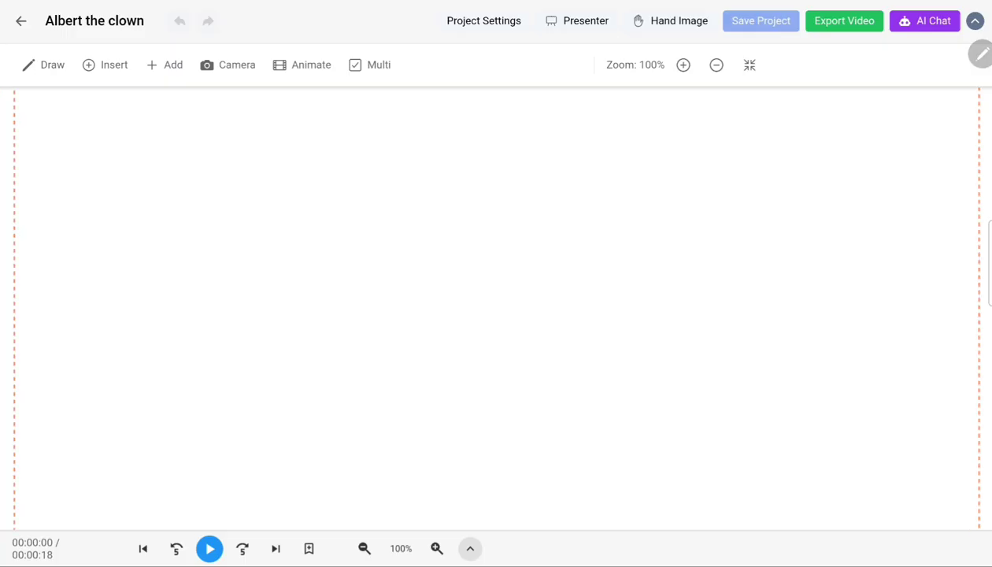
pyautogui.press('space')
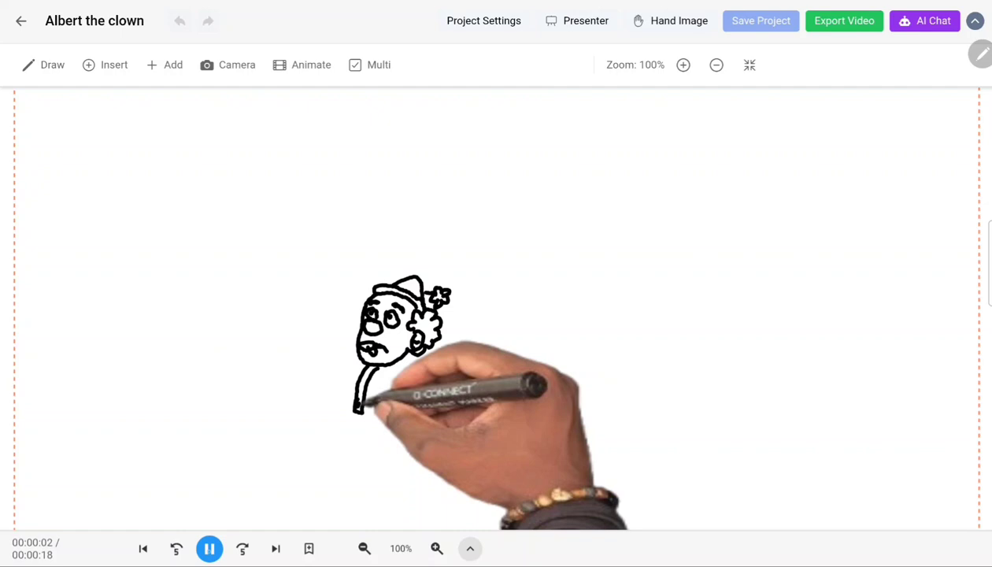
pyautogui.press('space')
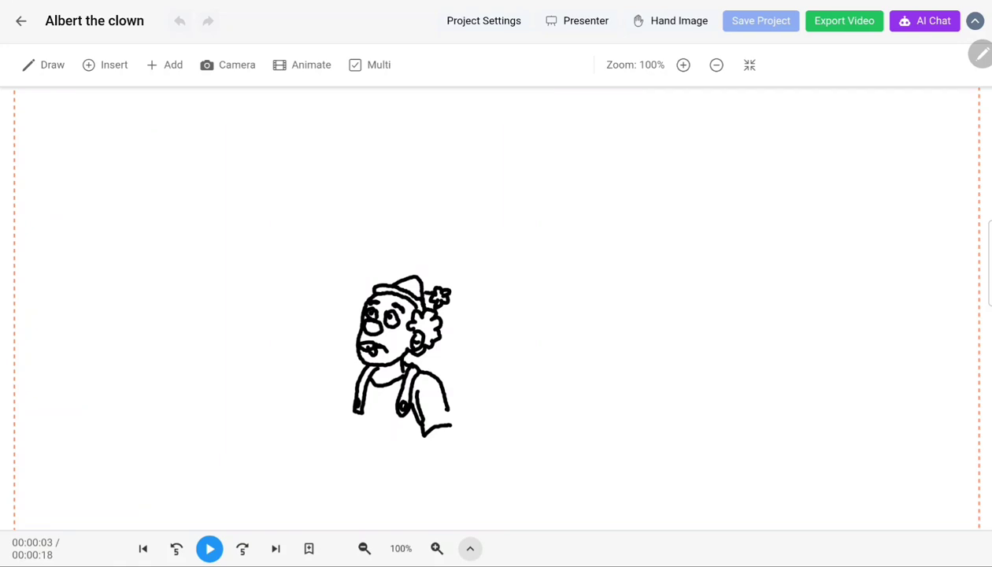
# Play the animation from about the 5-second mark, pause it at about 10 seconds and show the timeline tracks.
pyautogui.click(470, 548)
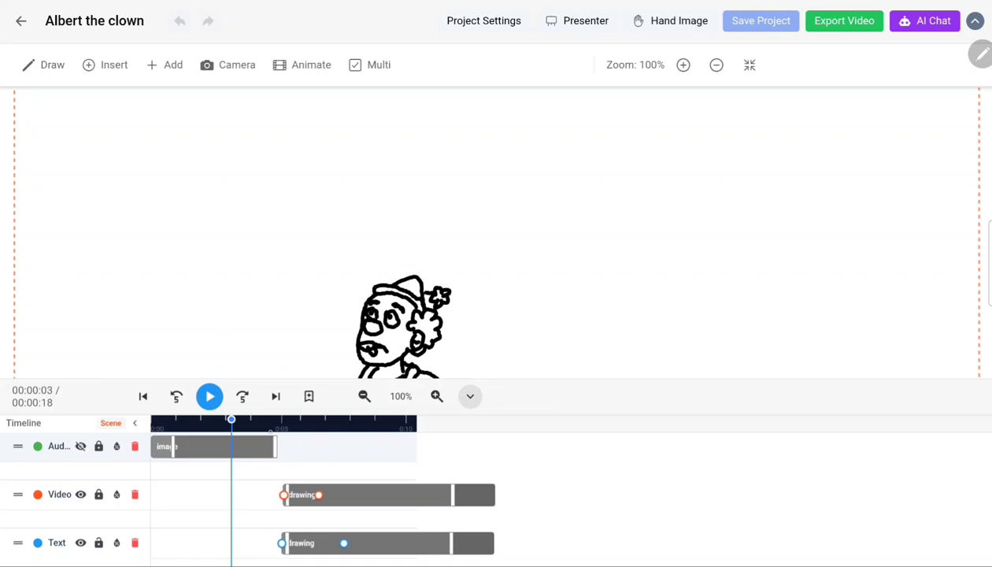
pyautogui.click(277, 421)
pyautogui.click(209, 396)
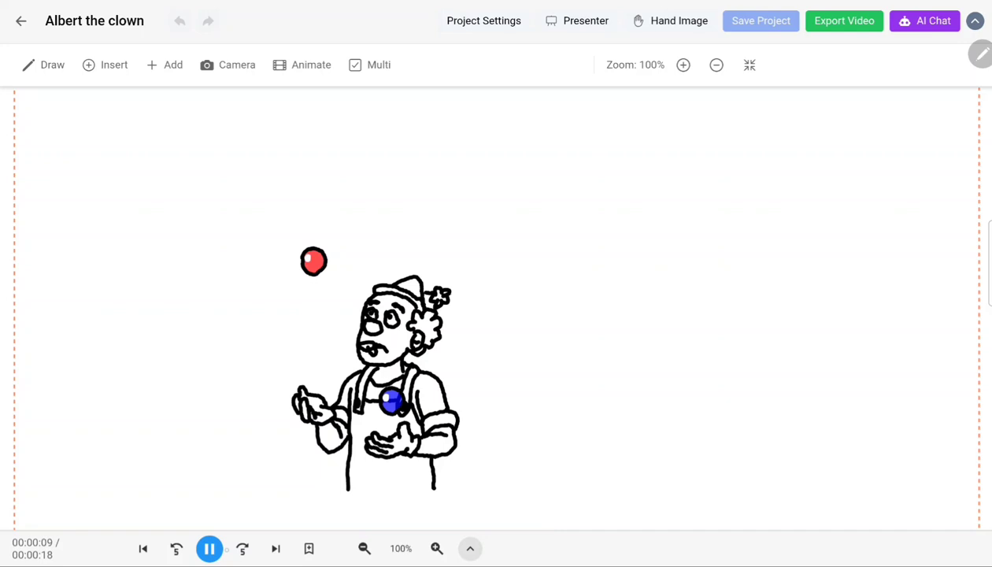
pyautogui.click(209, 549)
pyautogui.click(470, 548)
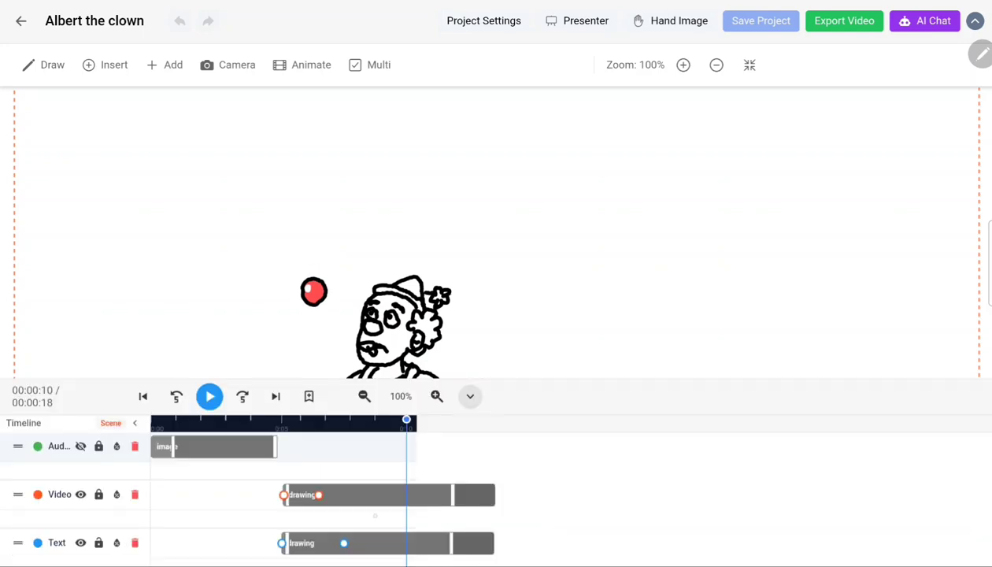
# Review the block animation settings of the drawing on the Video track, including keyframe mode and entrance, mid-phase and exit animations.
pyautogui.click(357, 495)
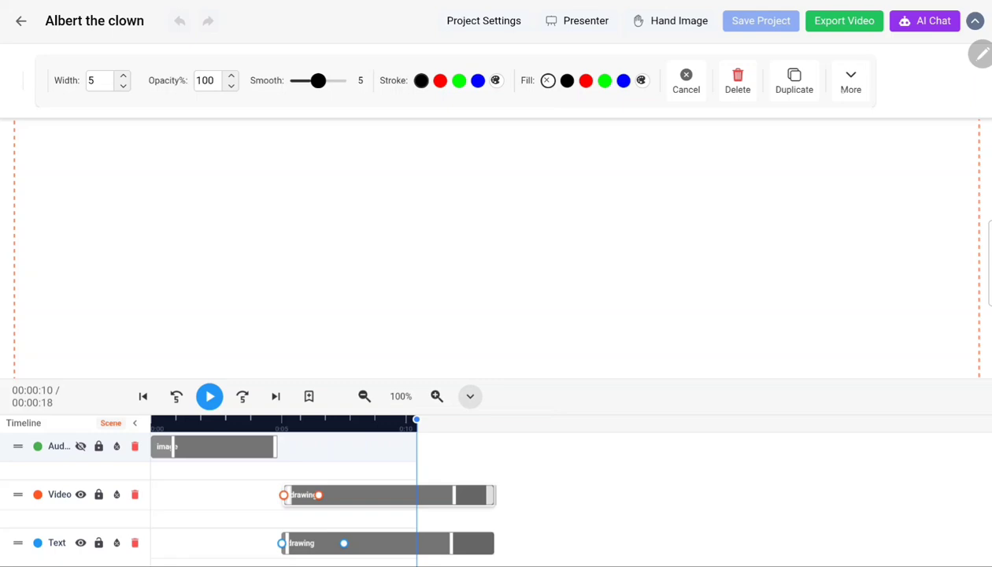
pyautogui.click(836, 86)
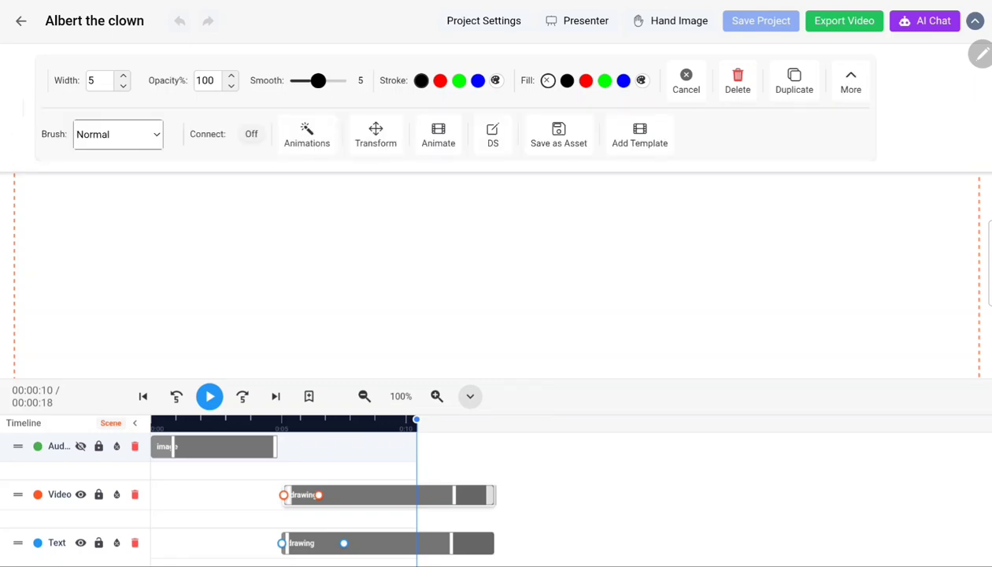
pyautogui.click(306, 135)
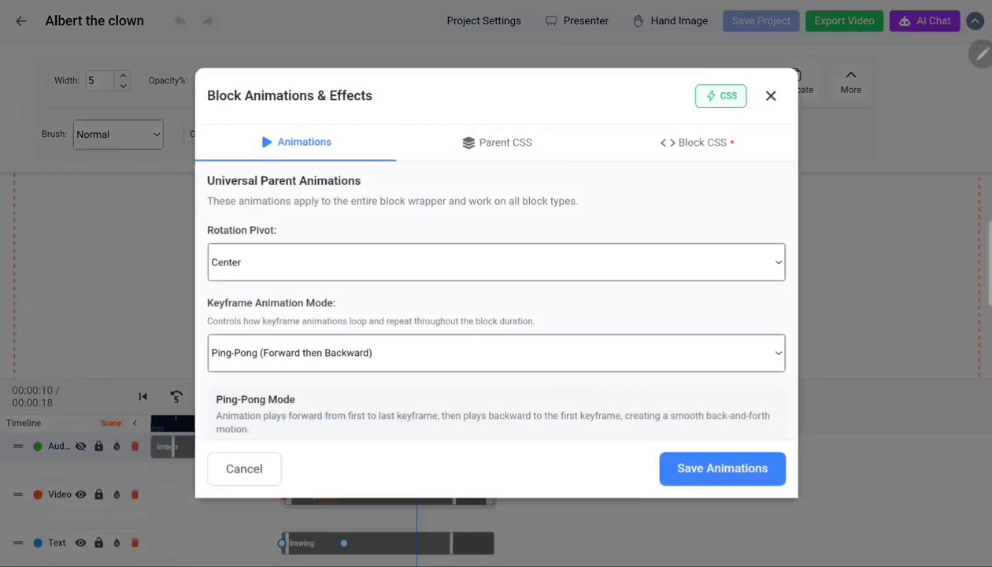
pyautogui.scroll(-5, 478, 229)
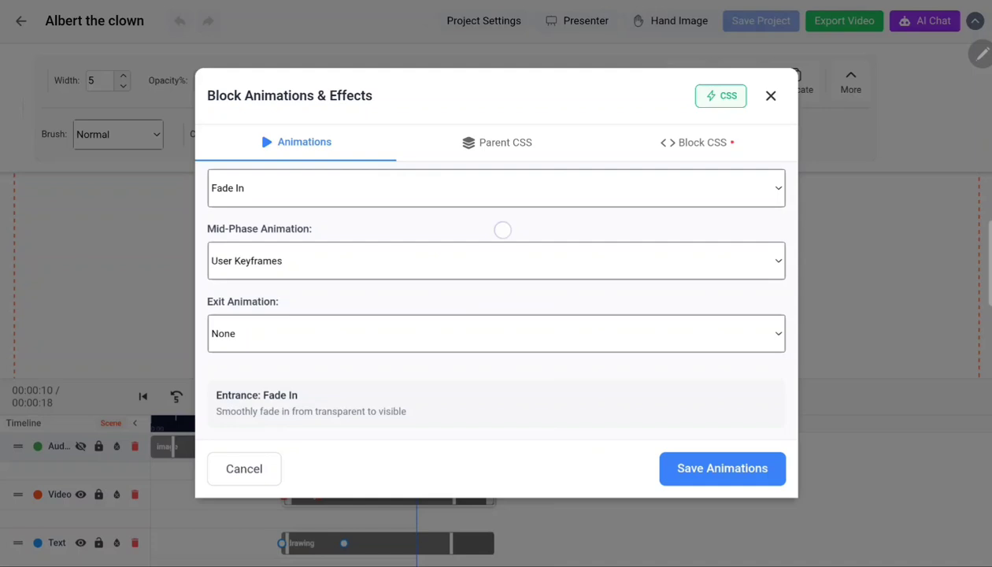
pyautogui.scroll(4, 425, 345)
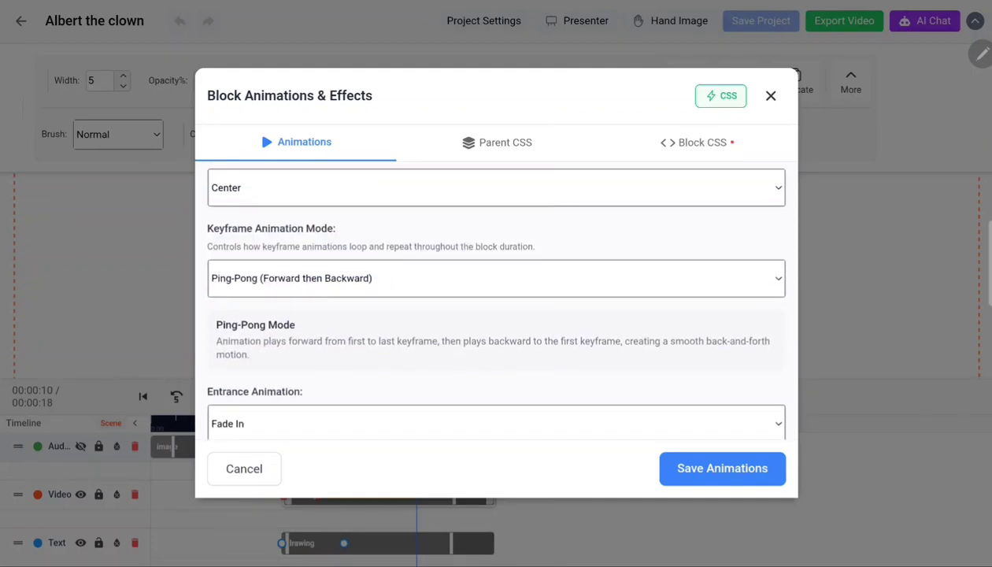
pyautogui.press('Escape')
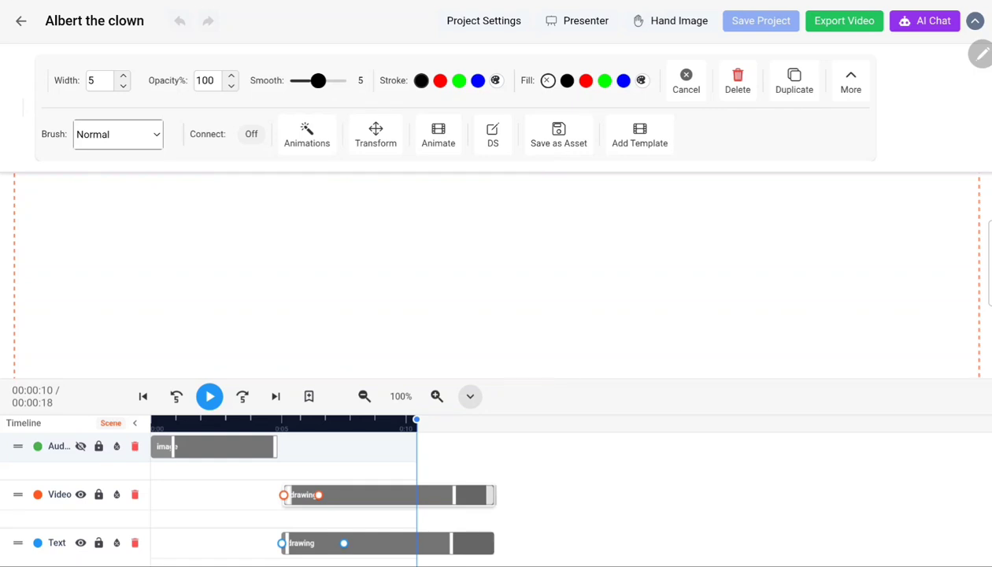
# Switch to the Global timeline to view the project's scenes and open New Scene in its scene timeline.
pyautogui.click(107, 422)
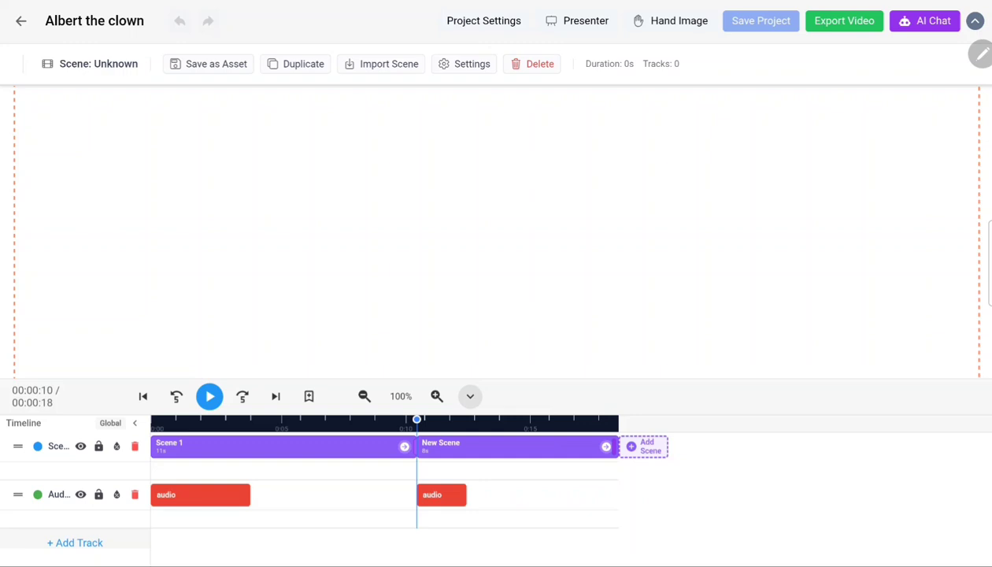
pyautogui.click(479, 443)
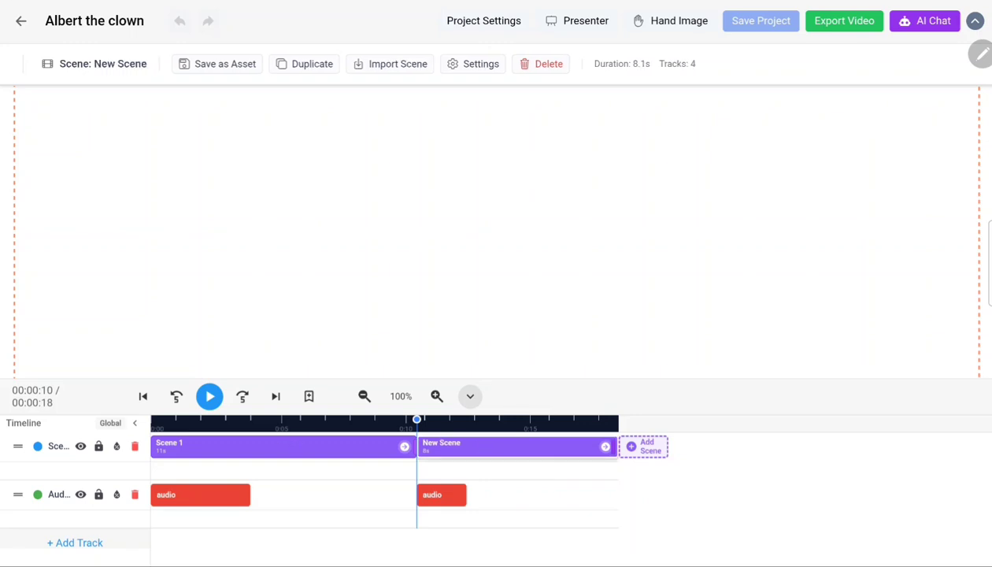
pyautogui.click(109, 422)
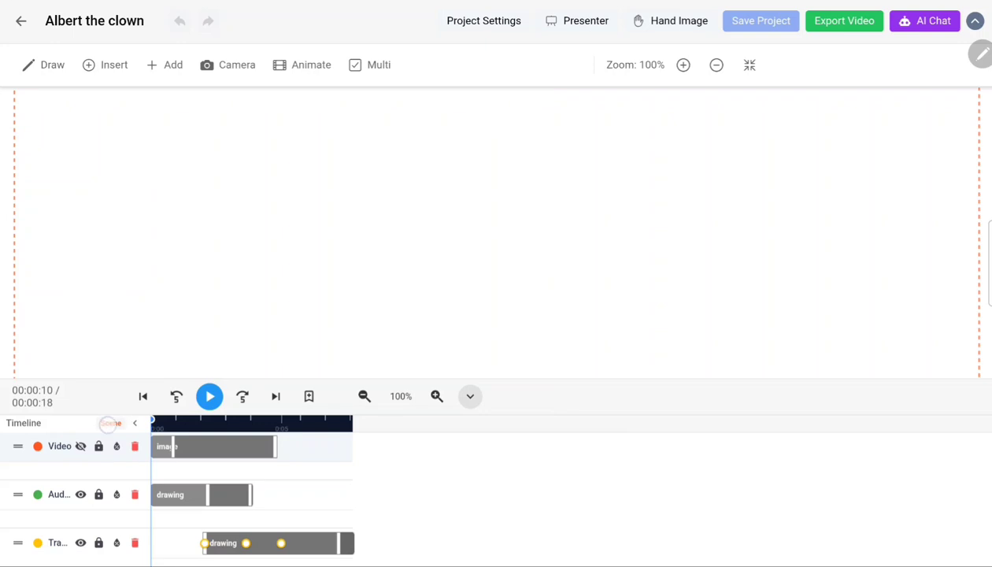
pyautogui.click(110, 423)
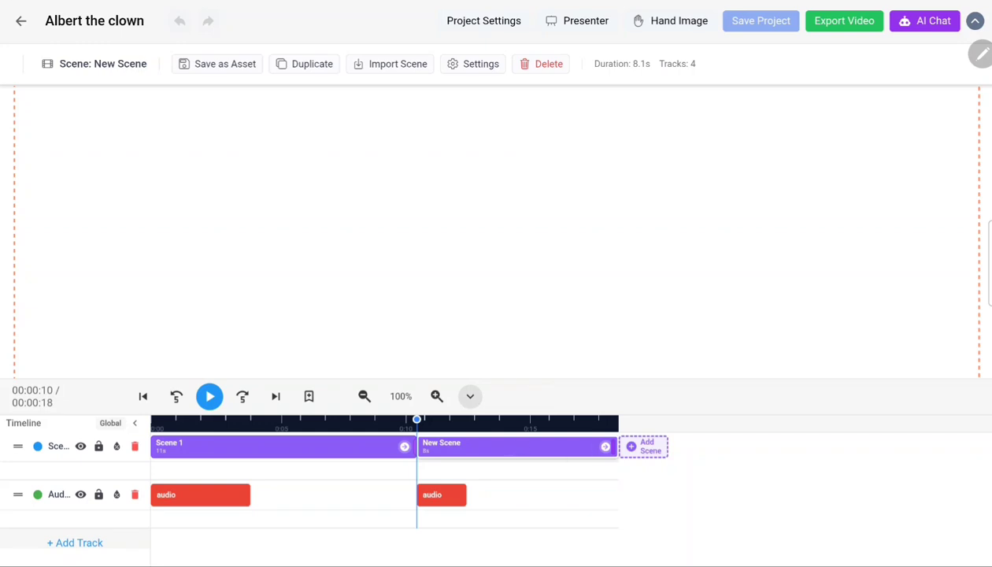
pyautogui.click(605, 446)
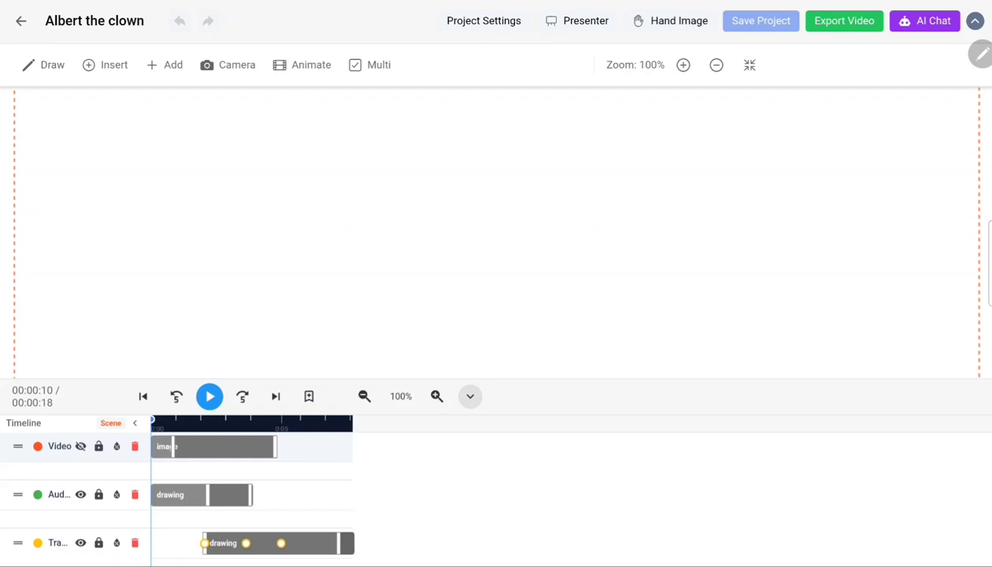
# Start a voice over and enter "Anything that I want" as the text to convert to speech.
pyautogui.click(167, 66)
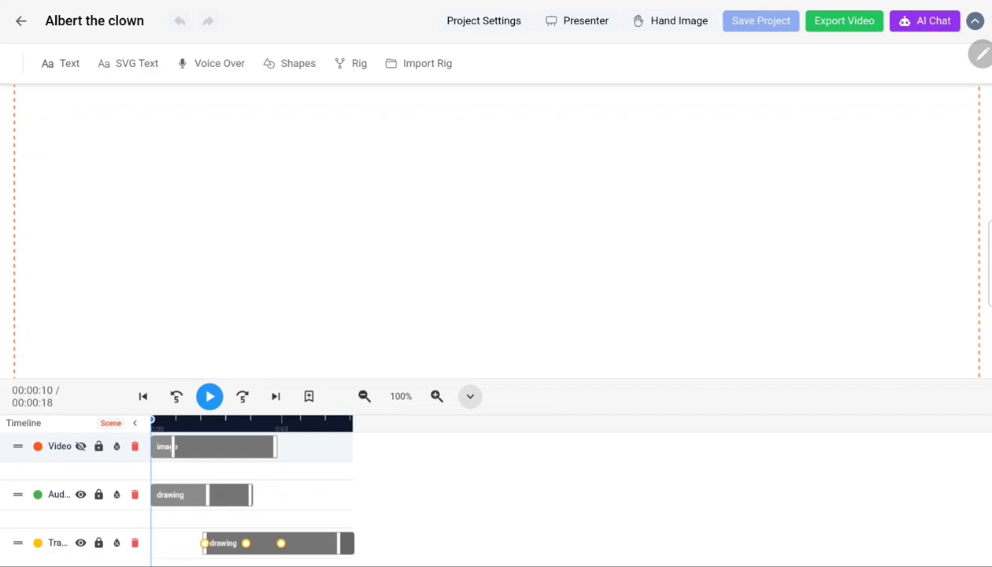
pyautogui.click(211, 63)
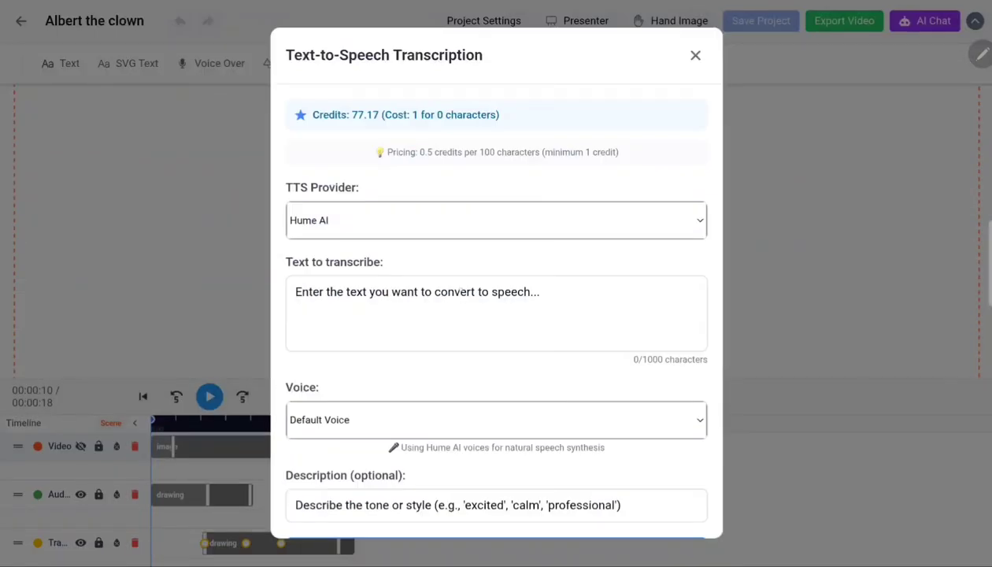
pyautogui.click(459, 307)
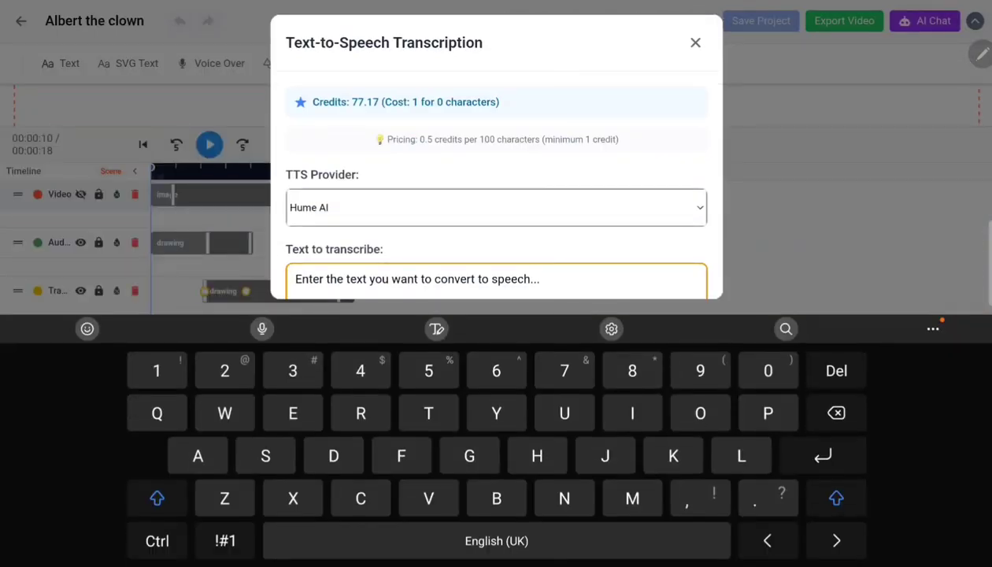
pyautogui.write('Anyt')
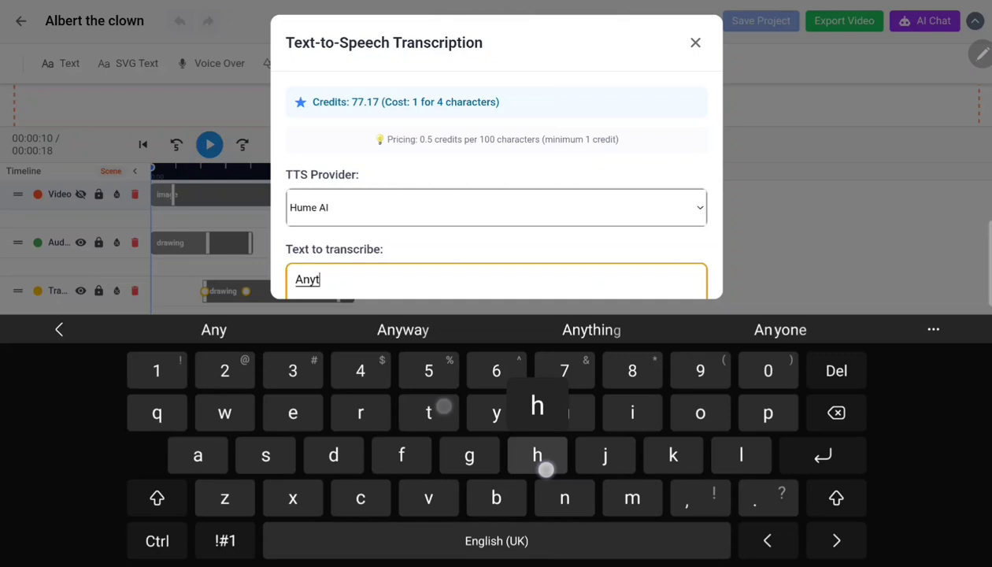
pyautogui.write('hing that i')
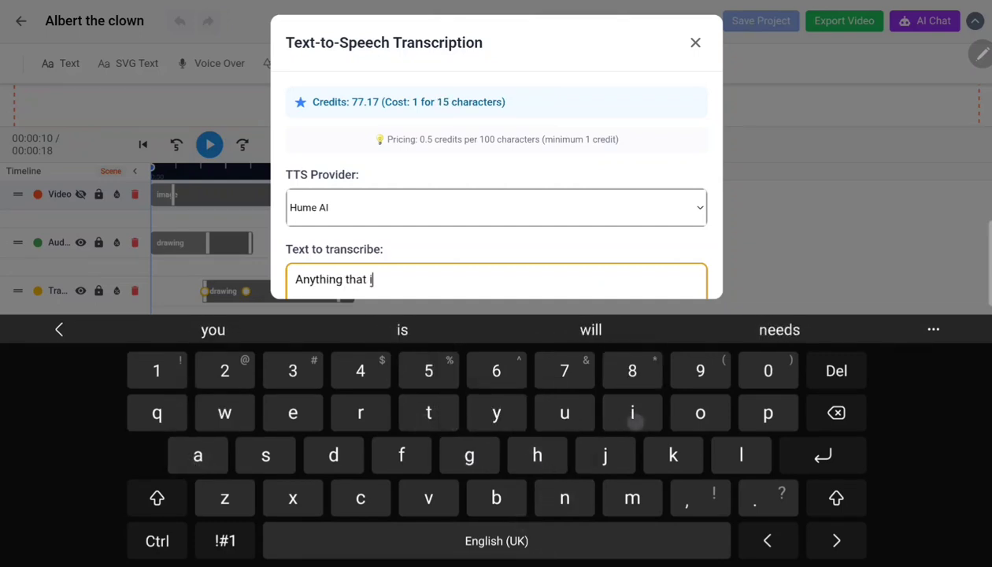
pyautogui.write(' want')
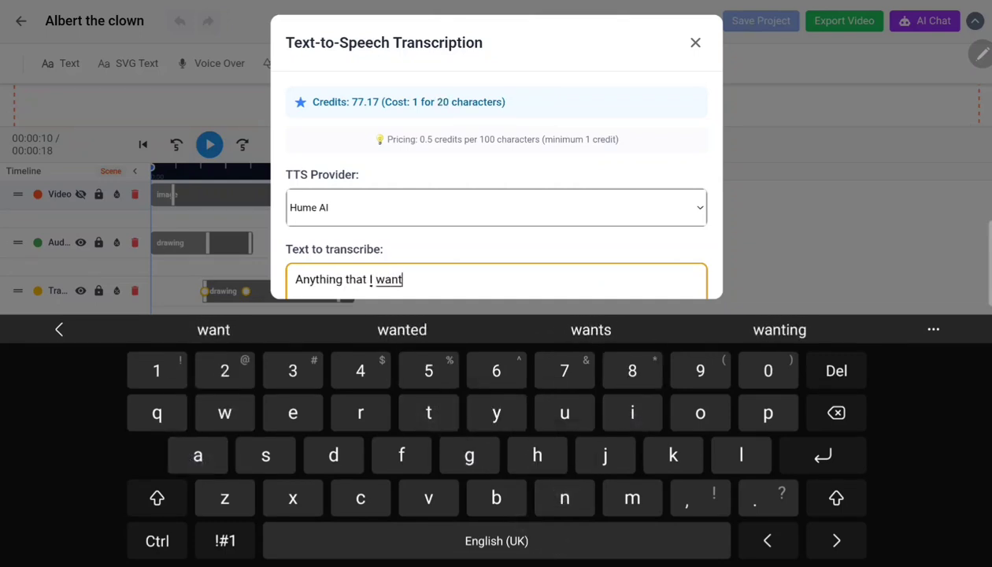
pyautogui.press('Escape')
pyautogui.scroll(-1, 653, 382)
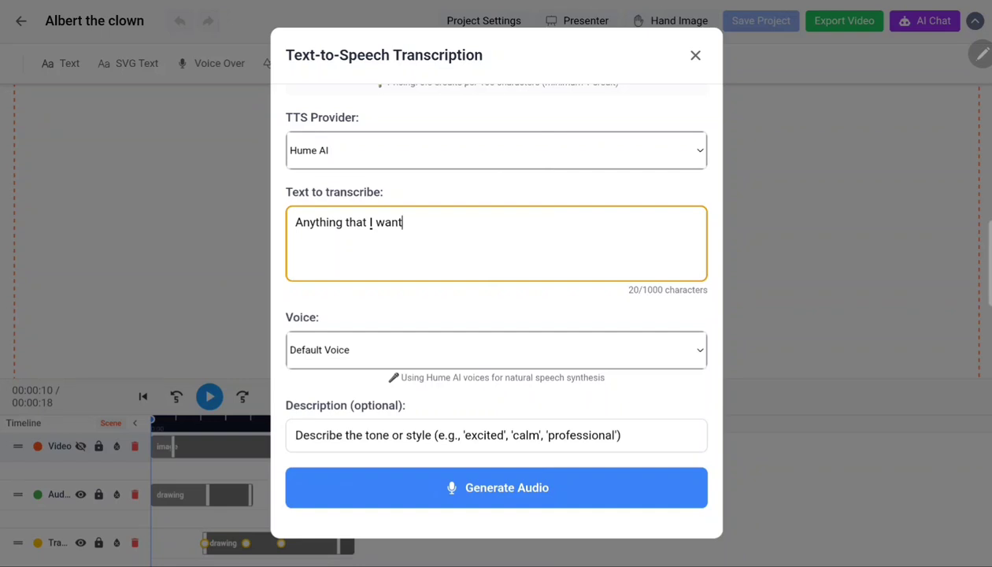
# Check the voices offered by the OpenAI provider and set the TTS provider back to Hume AI.
pyautogui.click(657, 148)
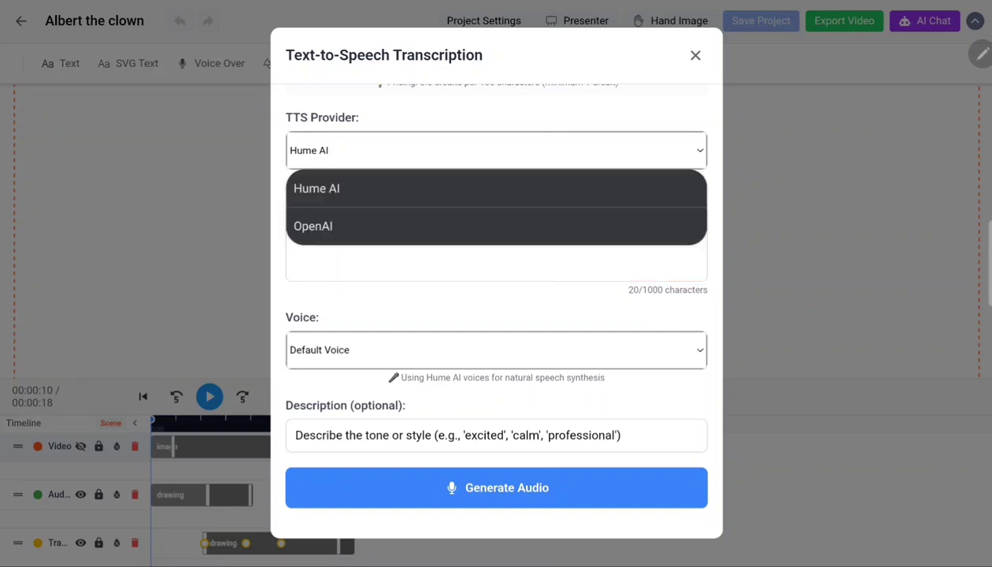
pyautogui.click(561, 220)
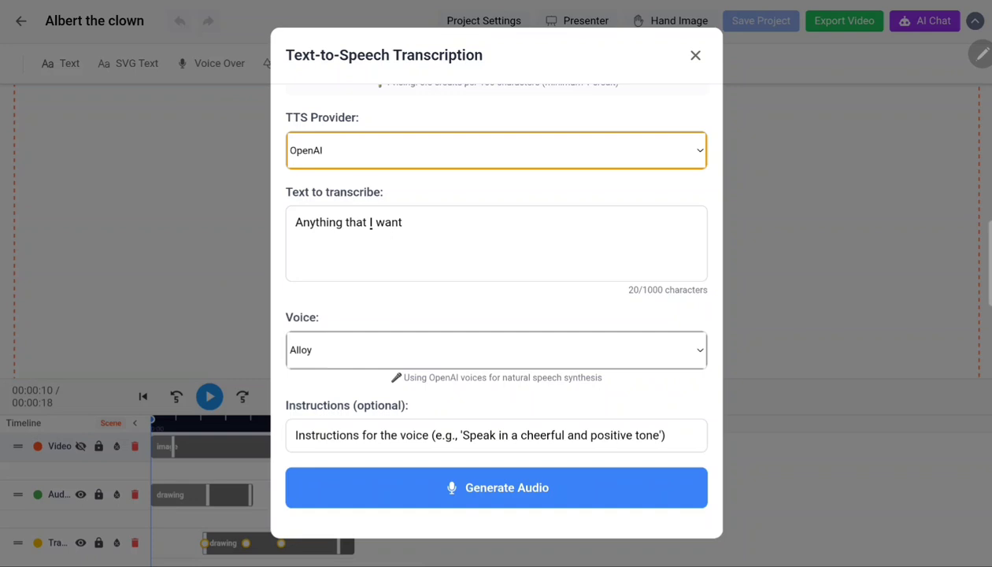
pyautogui.click(597, 358)
pyautogui.click(657, 359)
pyautogui.click(657, 359)
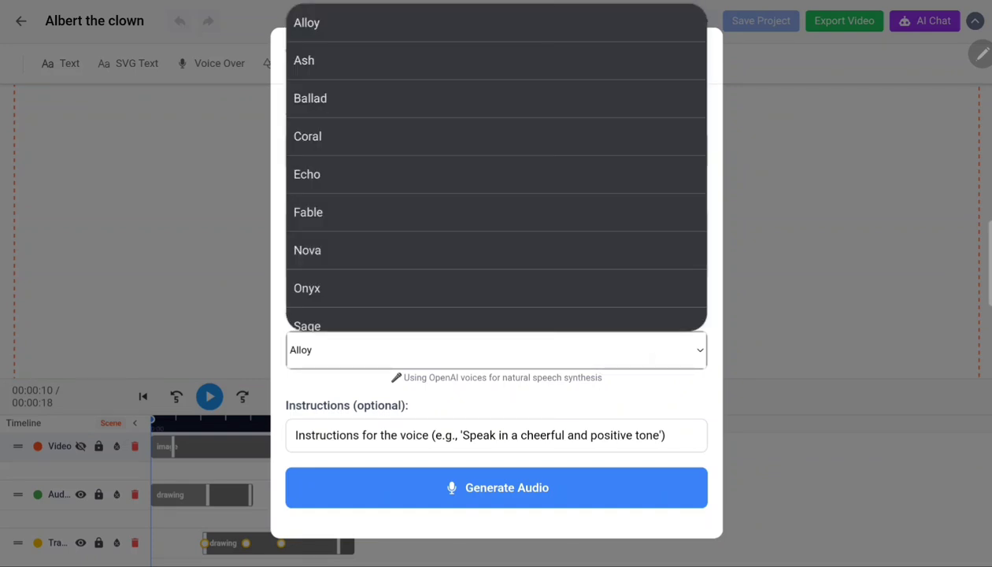
pyautogui.click(667, 387)
pyautogui.click(614, 142)
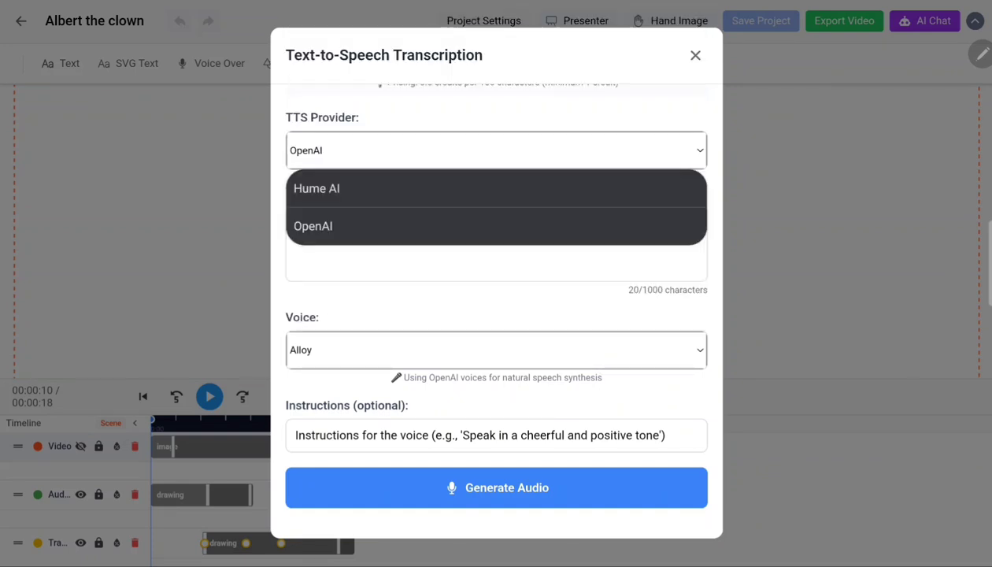
pyautogui.click(468, 187)
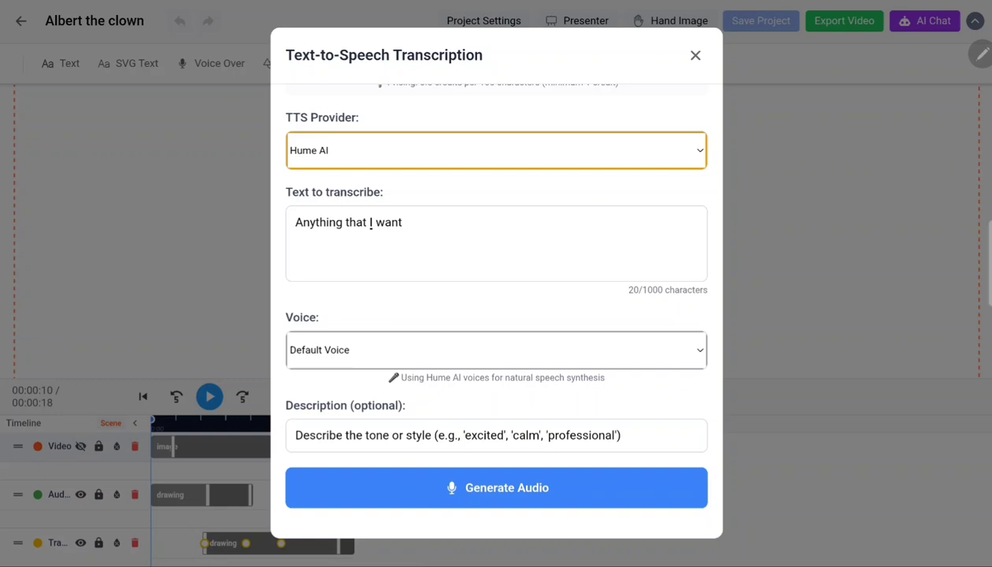
# Set the Hume AI voice to Vince Douglas and generate the audio.
pyautogui.click(649, 348)
pyautogui.click(442, 308)
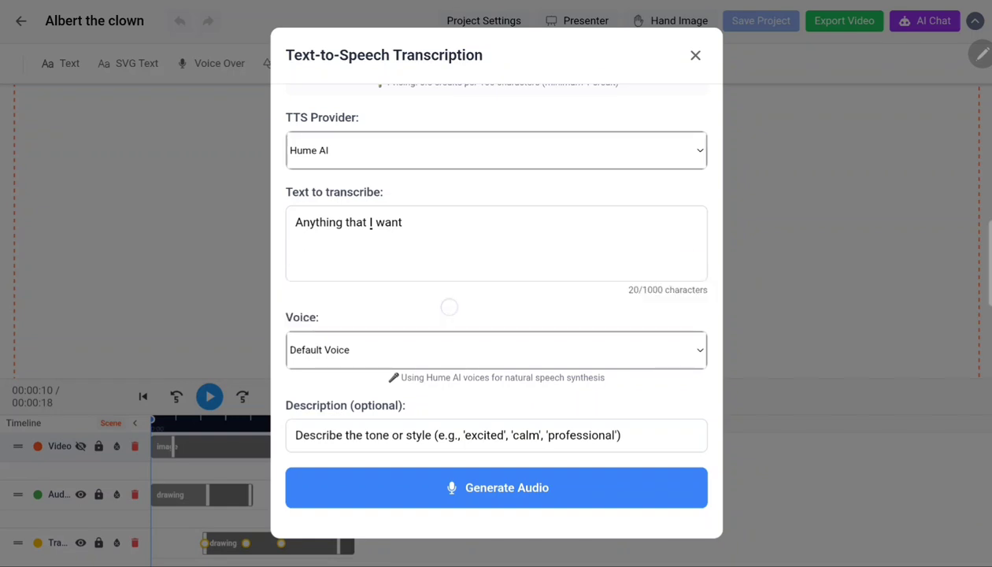
pyautogui.click(667, 394)
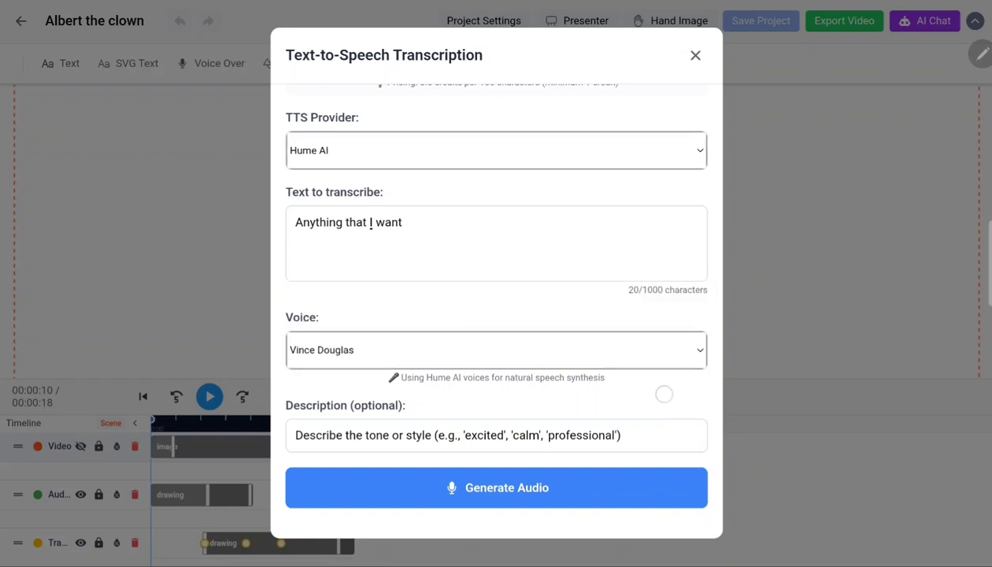
pyautogui.click(589, 488)
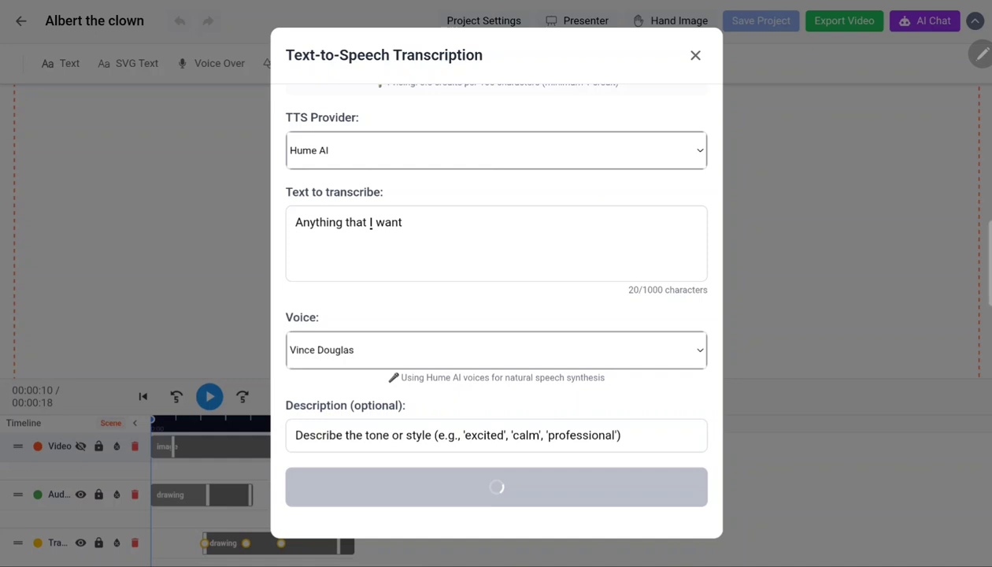
# Play back the generated audio clip and check the remaining credits and voice-over settings.
pyautogui.scroll(-3, 668, 305)
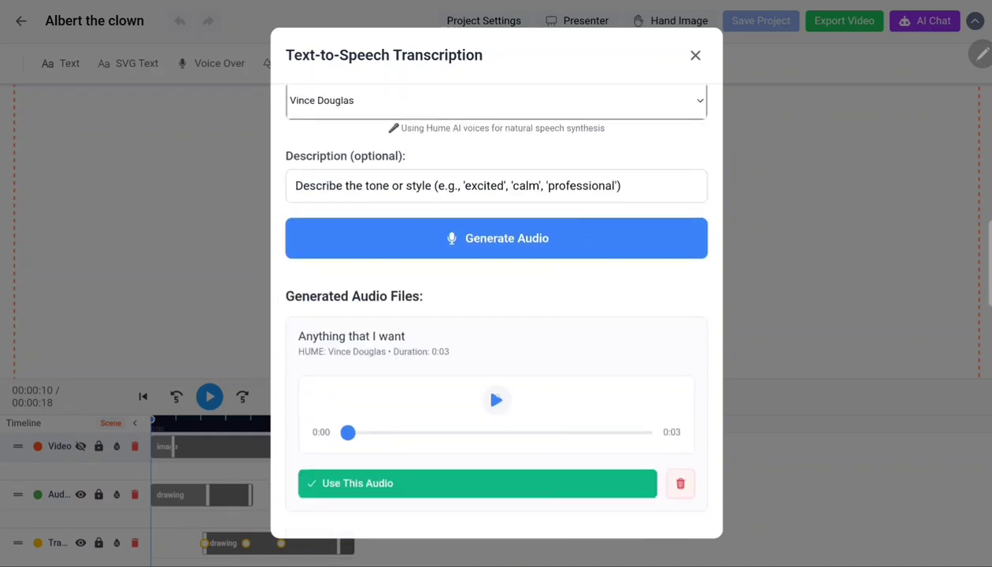
pyautogui.click(496, 399)
pyautogui.scroll(3, 481, 379)
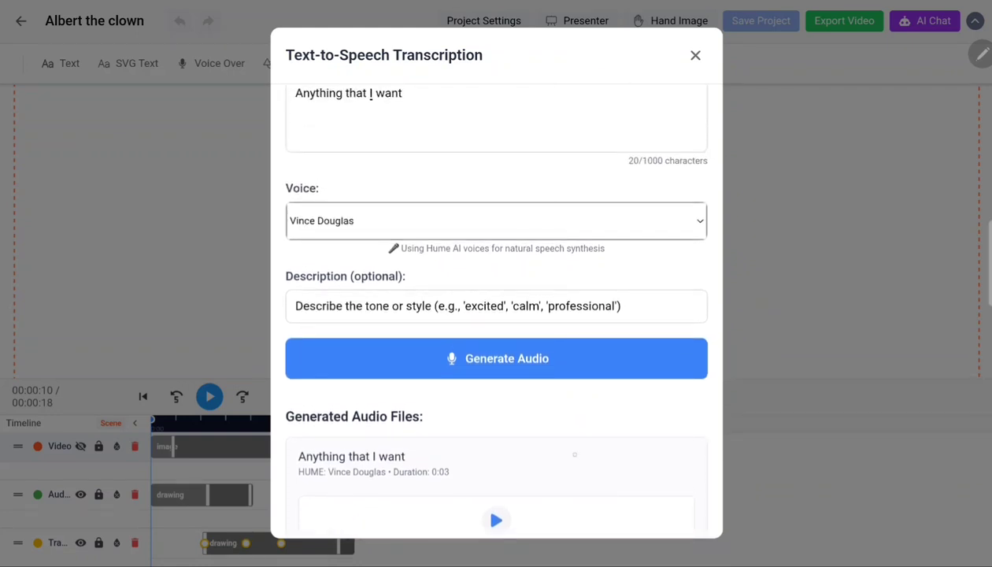
pyautogui.scroll(-2, 481, 498)
pyautogui.scroll(5, 481, 380)
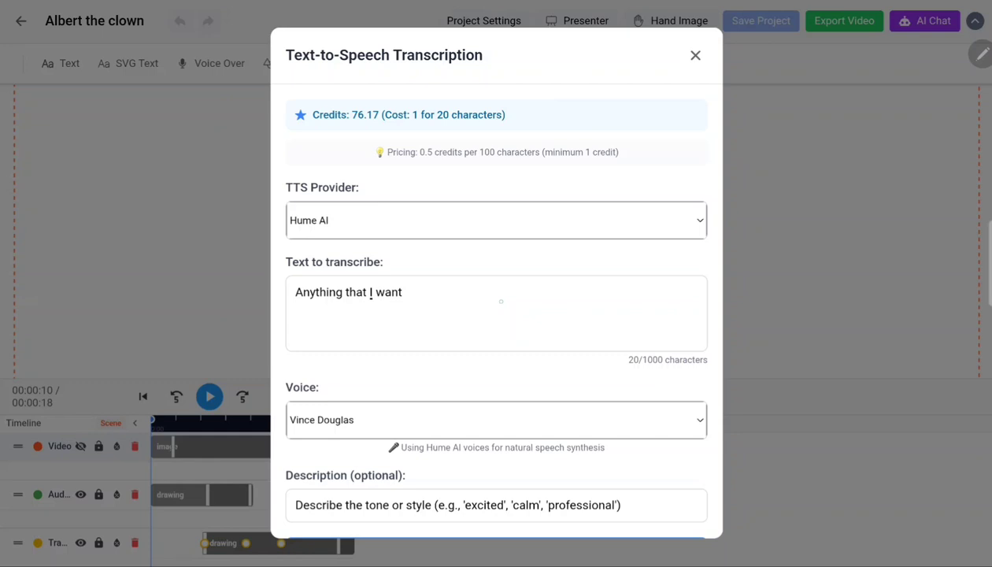
# Switch the TTS provider to OpenAI and generate the audio with the Alloy voice.
pyautogui.click(610, 213)
pyautogui.click(357, 291)
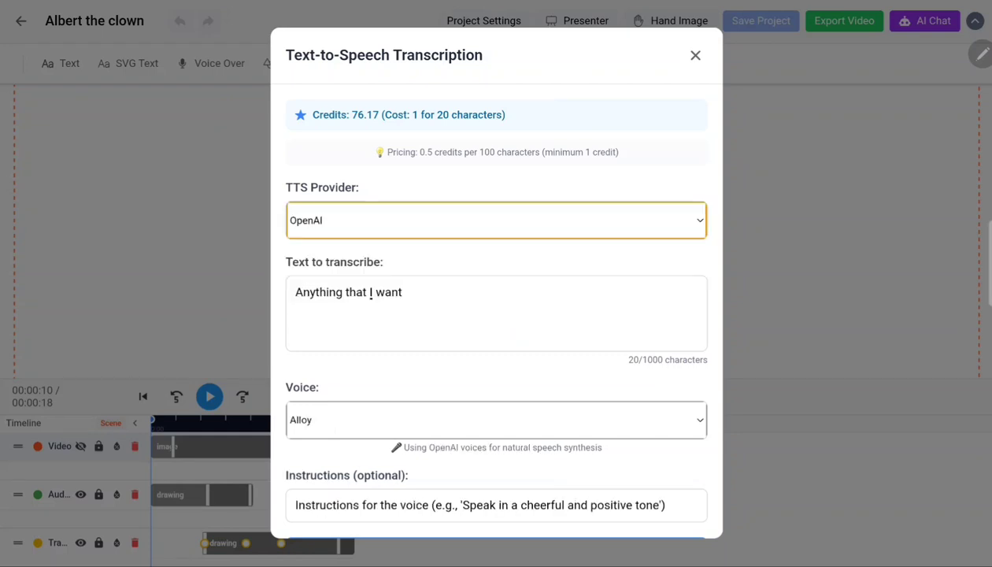
pyautogui.scroll(-3, 520, 372)
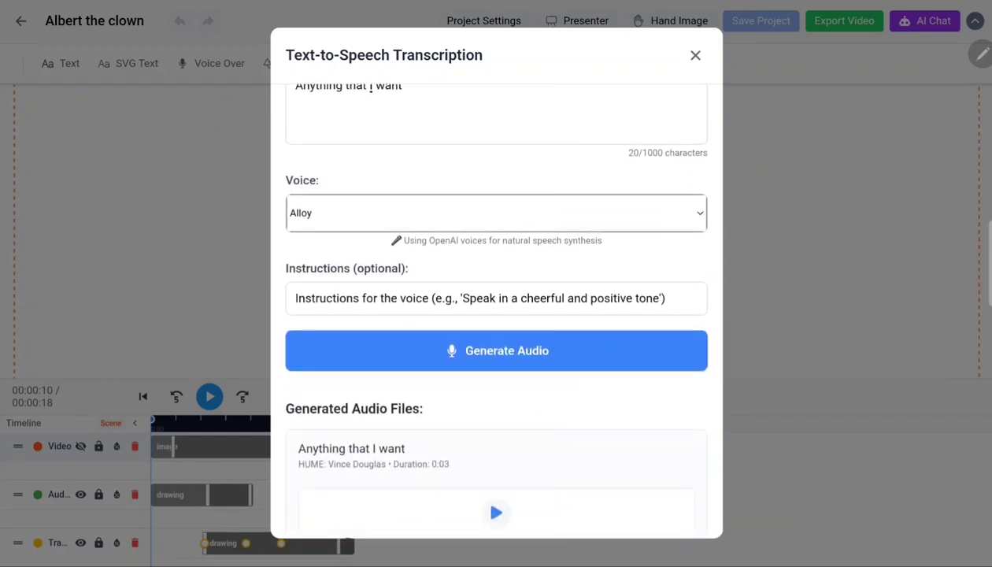
pyautogui.click(496, 350)
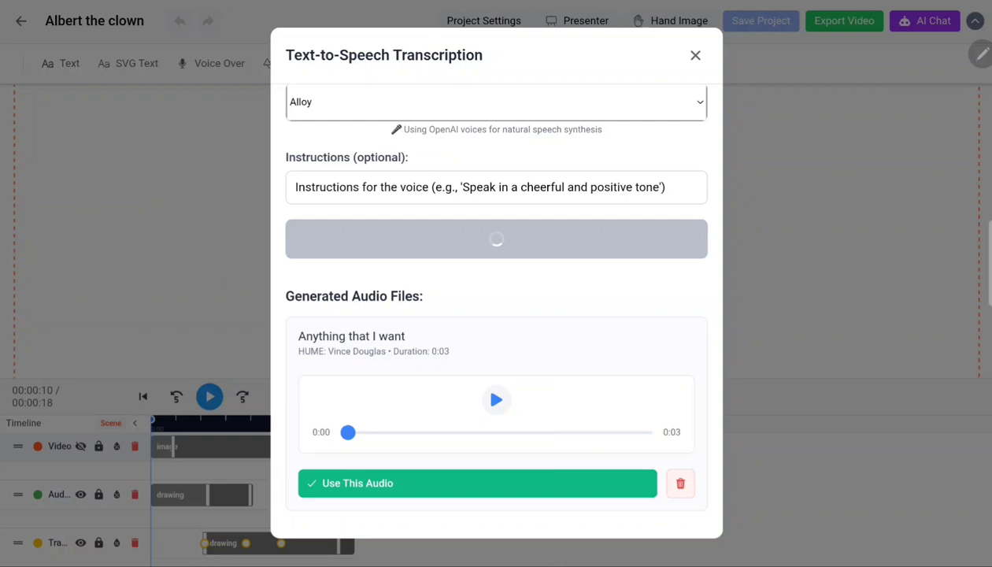
# Play back the Hume AI and OpenAI clips for comparison and use the Hume AI clip in the project.
pyautogui.scroll(-3, 600, 370)
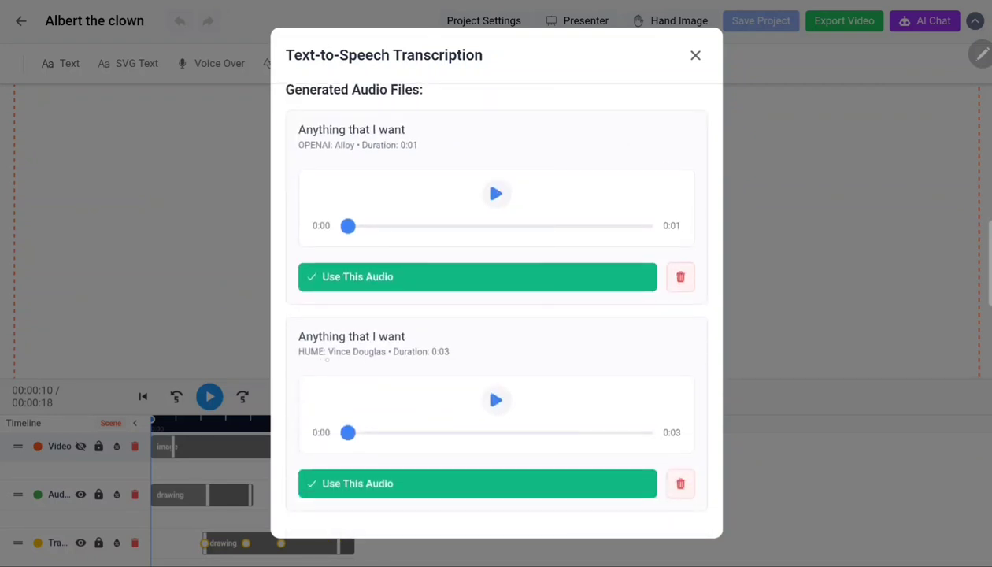
pyautogui.click(497, 400)
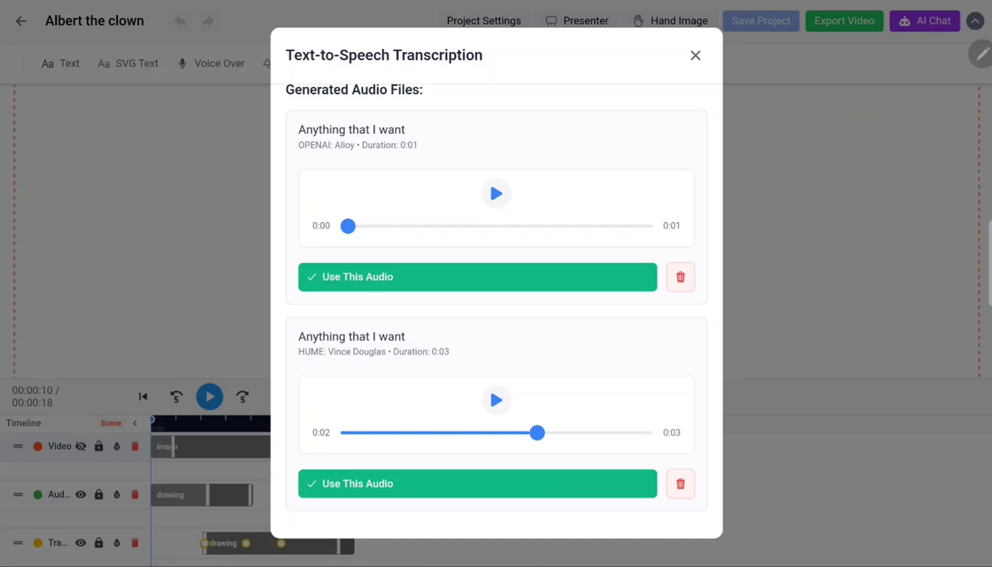
pyautogui.click(496, 193)
pyautogui.click(414, 483)
# In the global timeline, move the new audio clip to start at about 0:13 and check its transcription.
pyautogui.moveTo(313, 494); pyautogui.dragTo(322, 409)
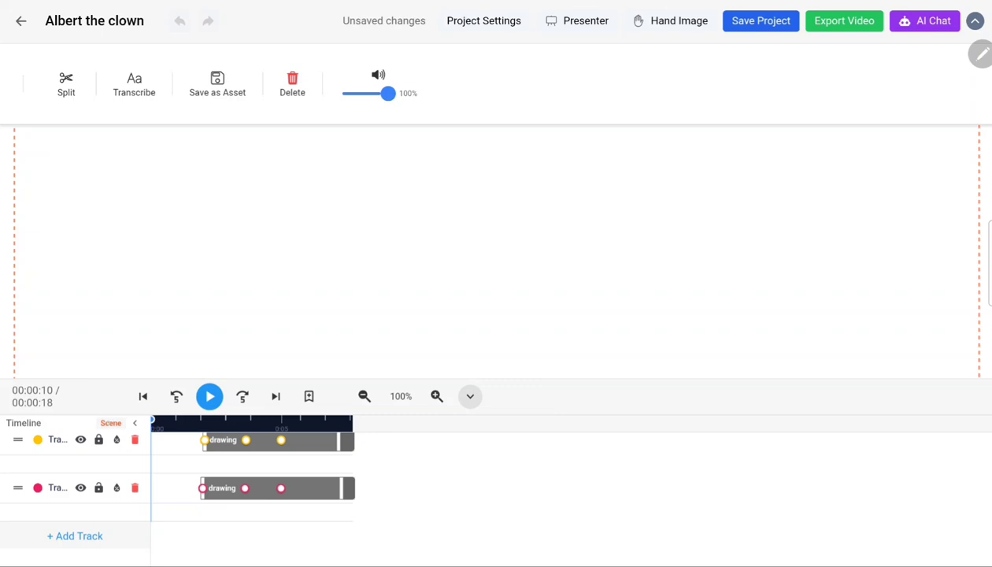
pyautogui.click(110, 423)
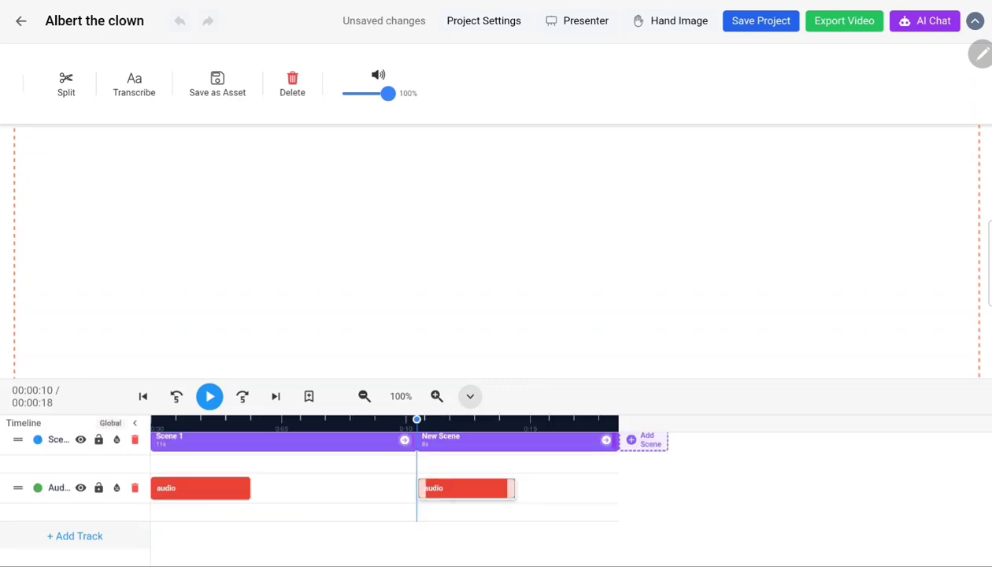
pyautogui.moveTo(459, 486); pyautogui.dragTo(534, 488)
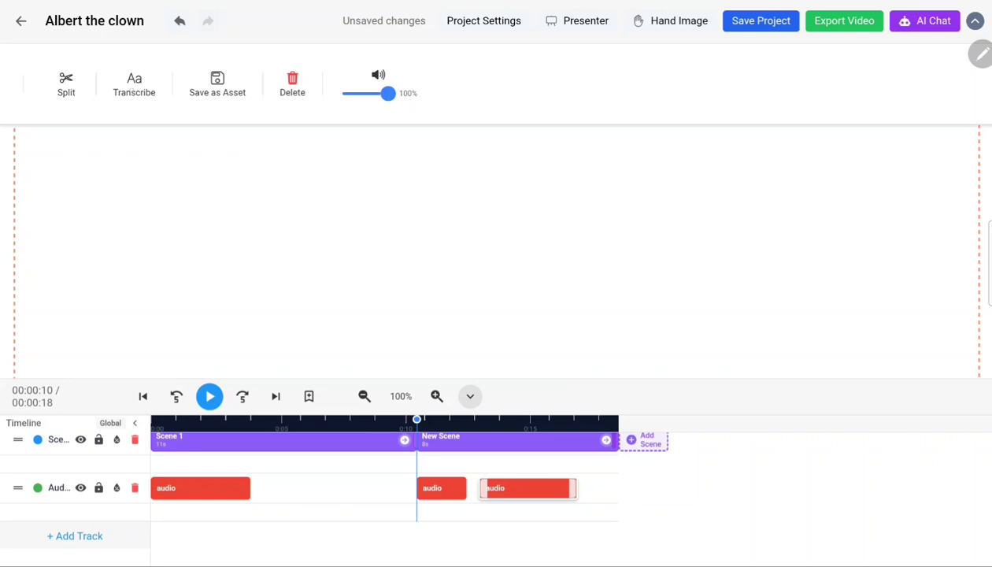
pyautogui.click(133, 85)
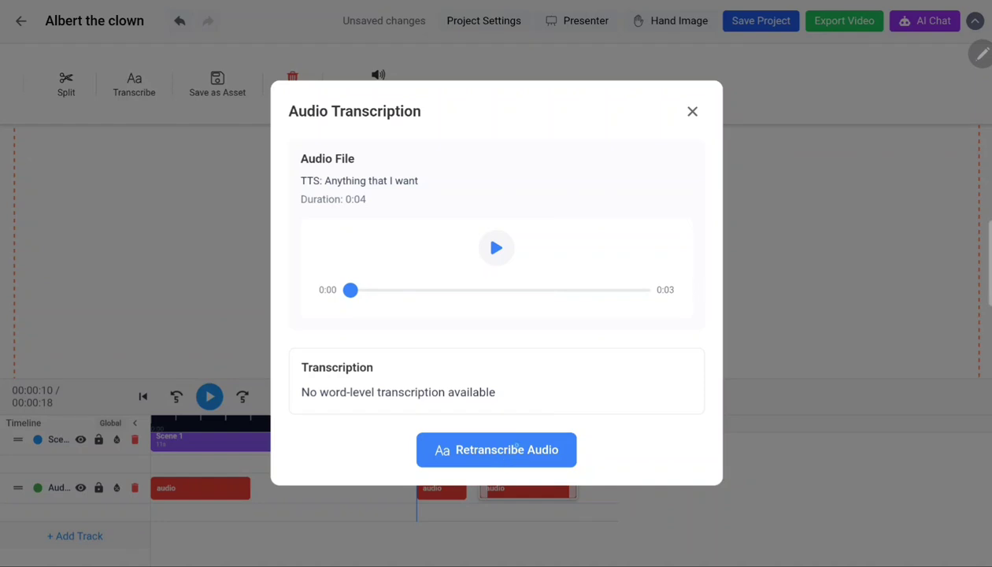
pyautogui.click(692, 111)
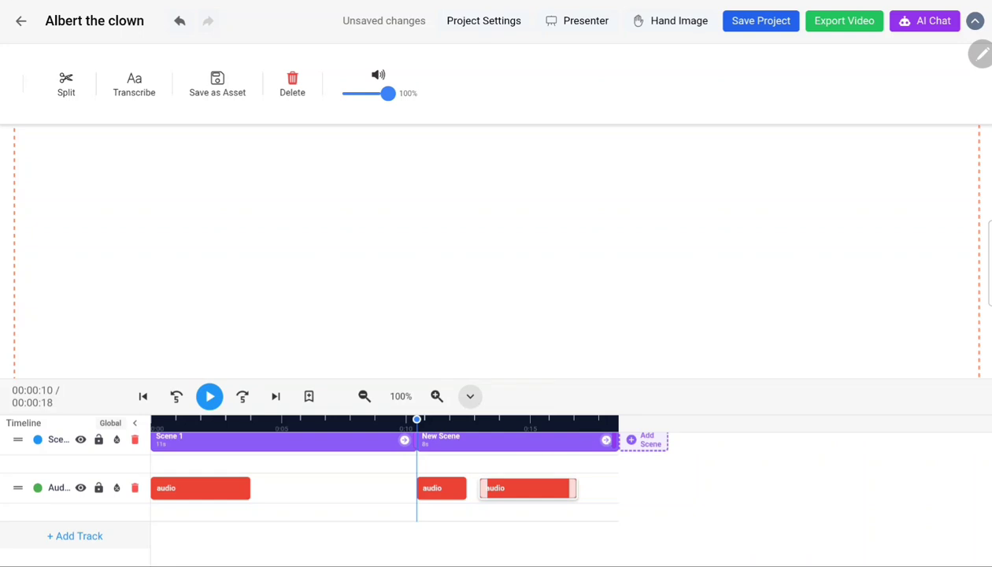
# Open the timeline of New Scene and play back the clown's chair-juggling animation.
pyautogui.click(606, 440)
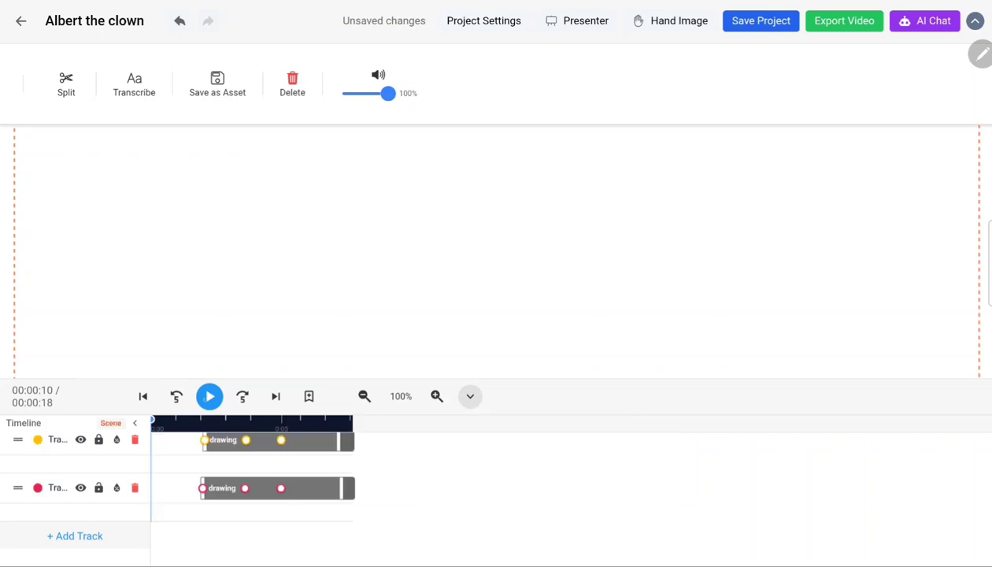
pyautogui.press('space')
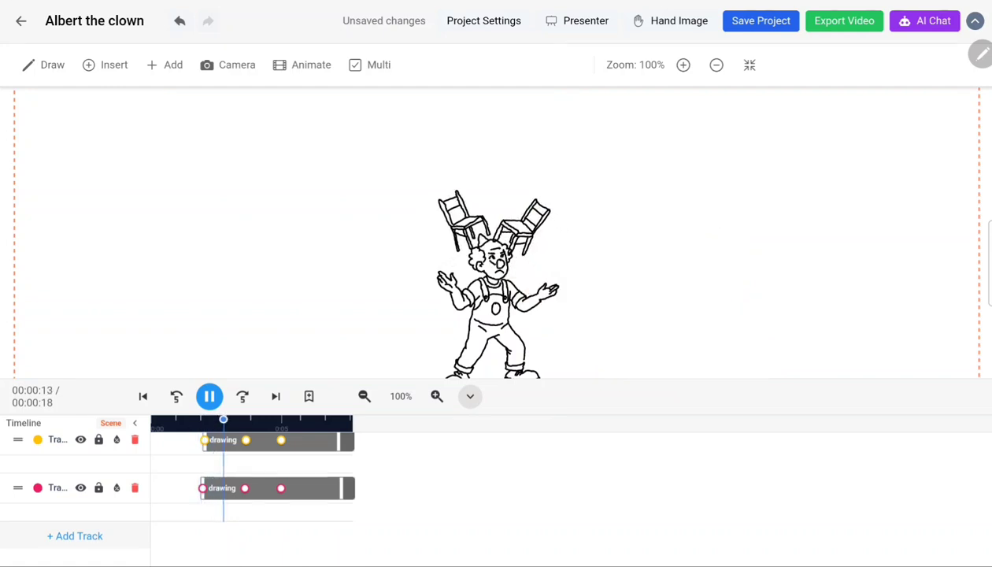
pyautogui.press('space')
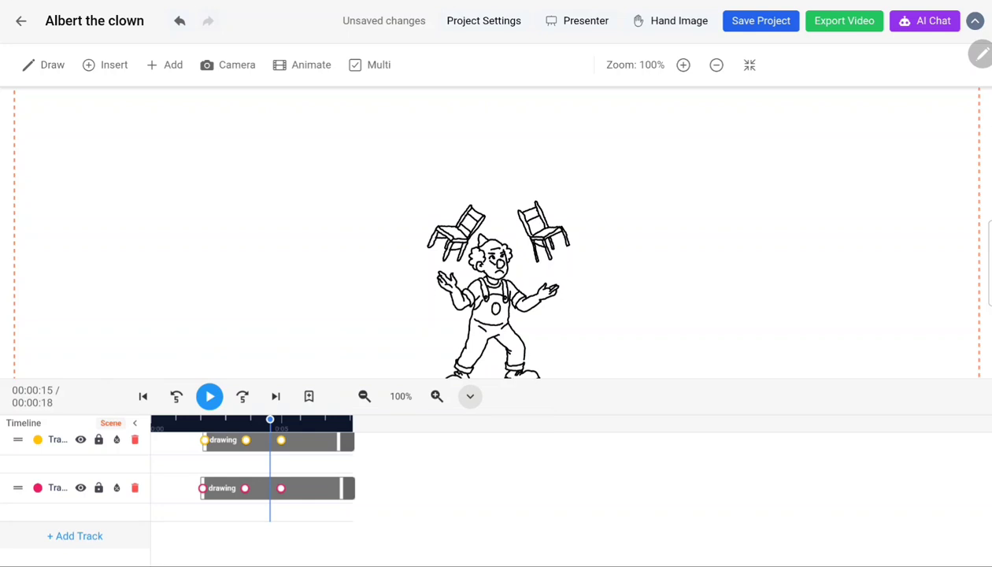
# Examine the position of the two chairs at their first, second and third keyframes.
pyautogui.click(246, 419)
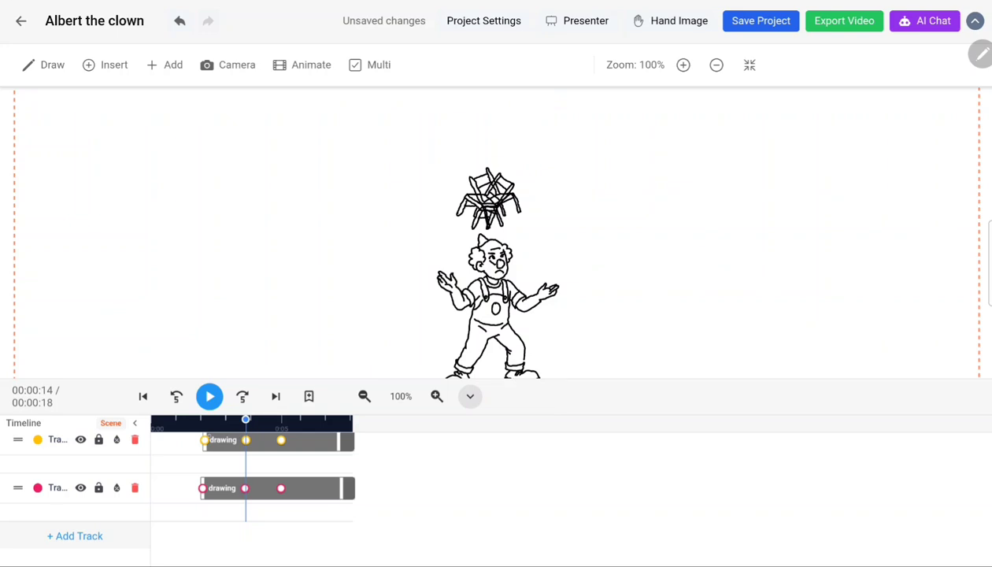
pyautogui.click(205, 419)
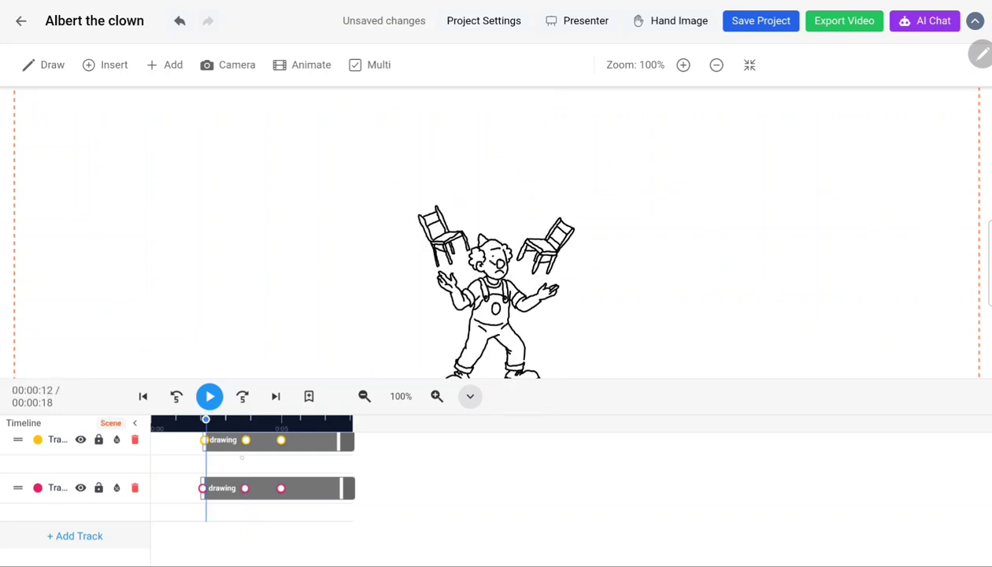
pyautogui.click(248, 419)
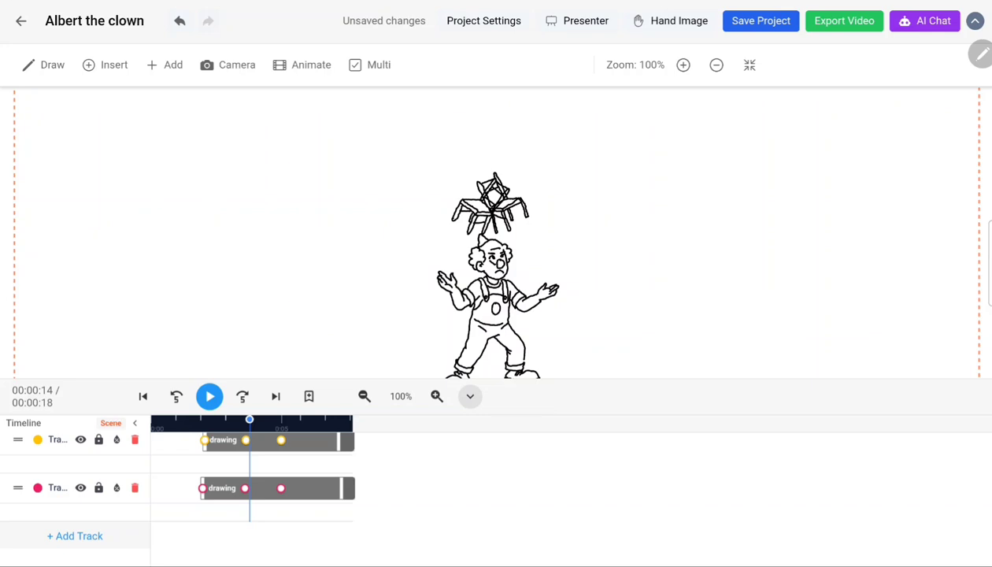
pyautogui.click(280, 421)
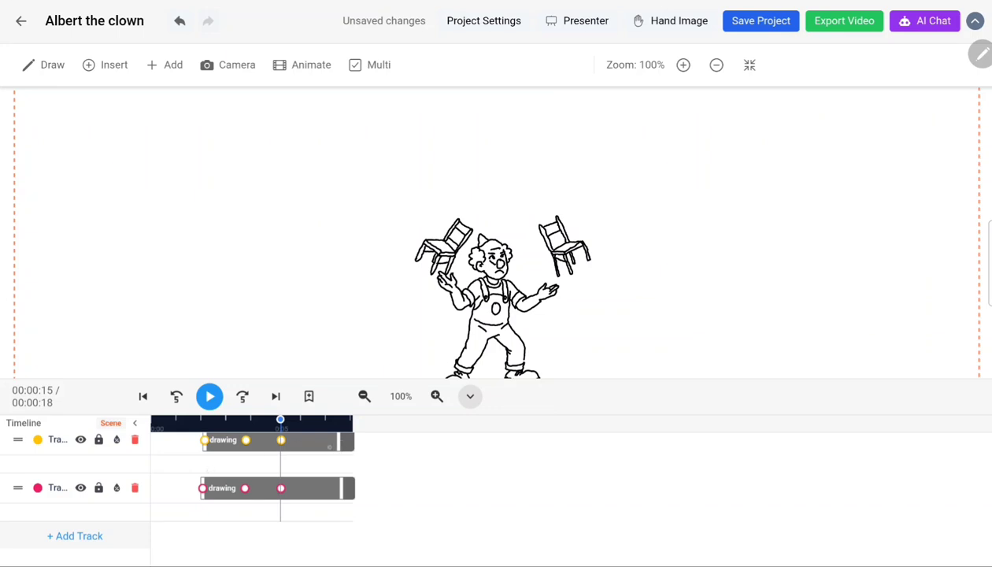
# With the playhead at 00:00:16, select each chair drawing to identify its track, and toggle the upper chair track's visibility off and on.
pyautogui.click(318, 442)
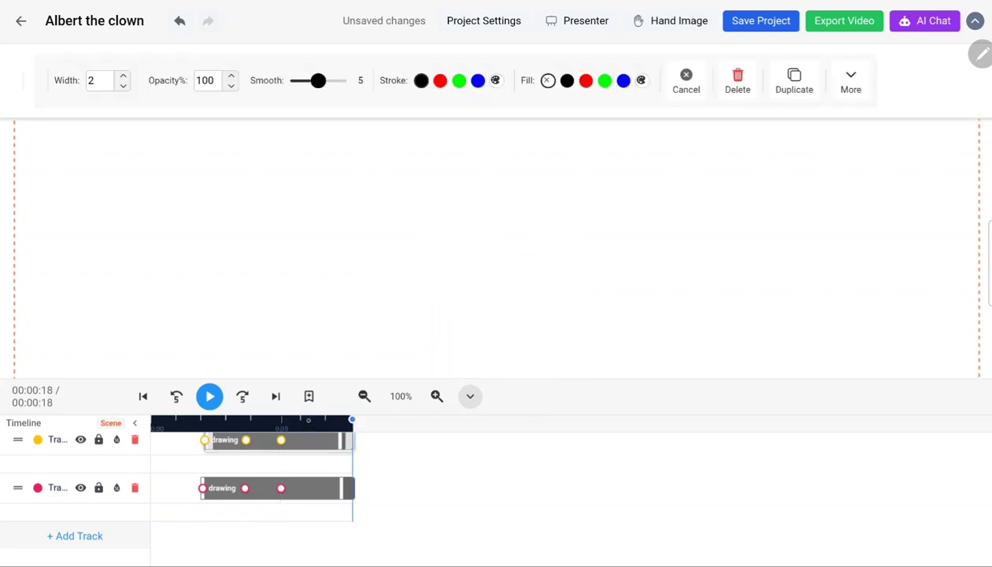
pyautogui.click(307, 420)
pyautogui.scroll(2, 186, 465)
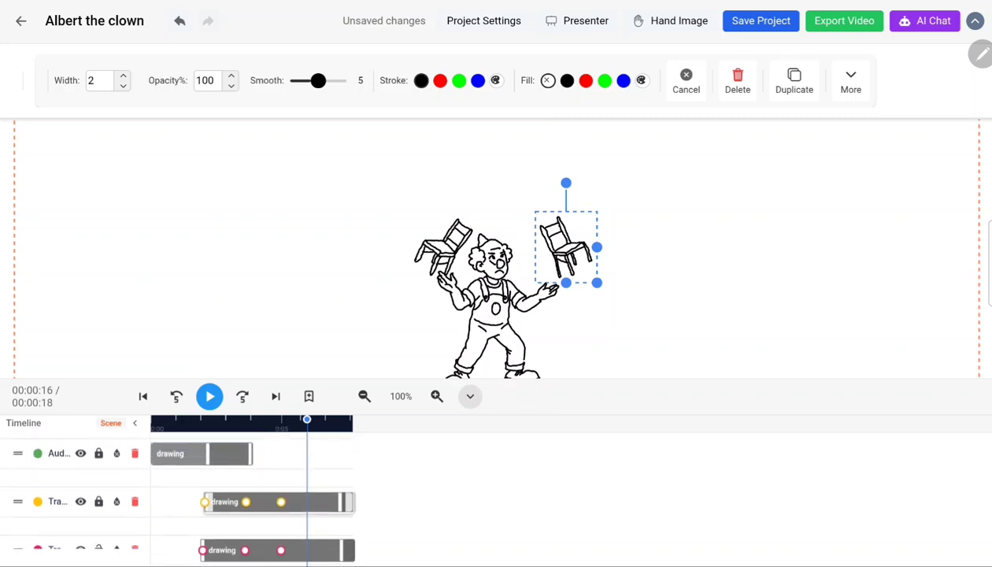
pyautogui.scroll(-1, 181, 504)
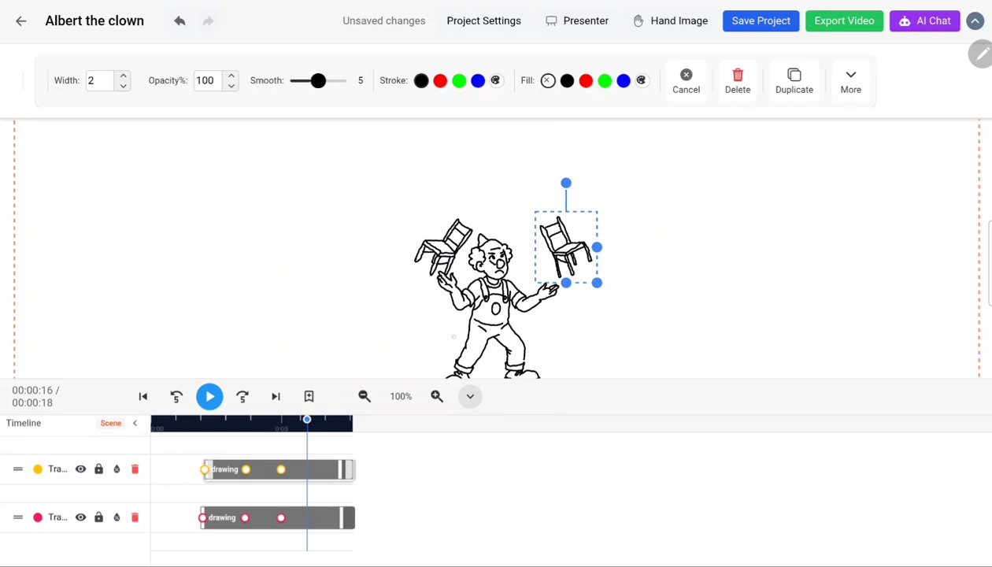
pyautogui.click(453, 336)
pyautogui.click(449, 248)
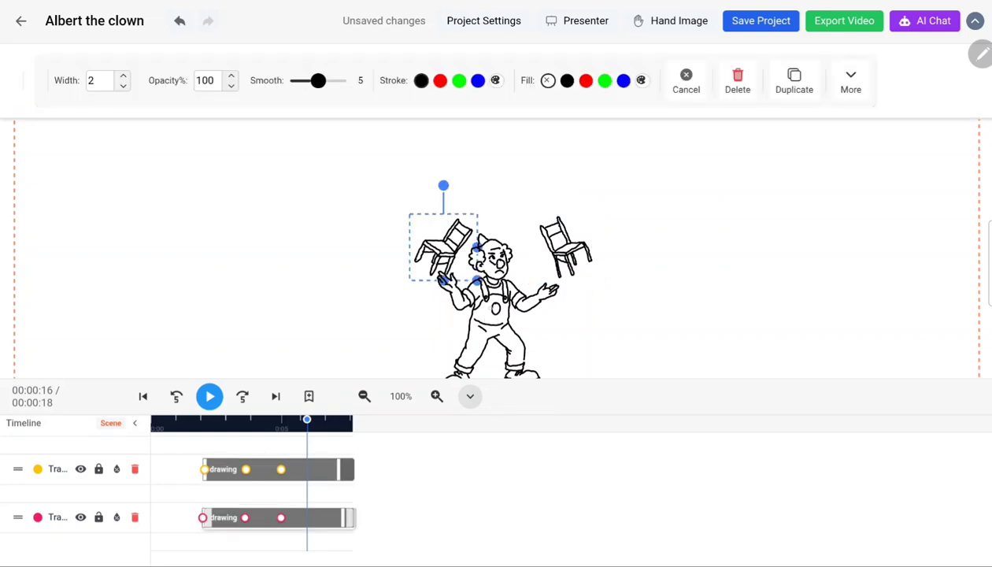
pyautogui.press('Escape')
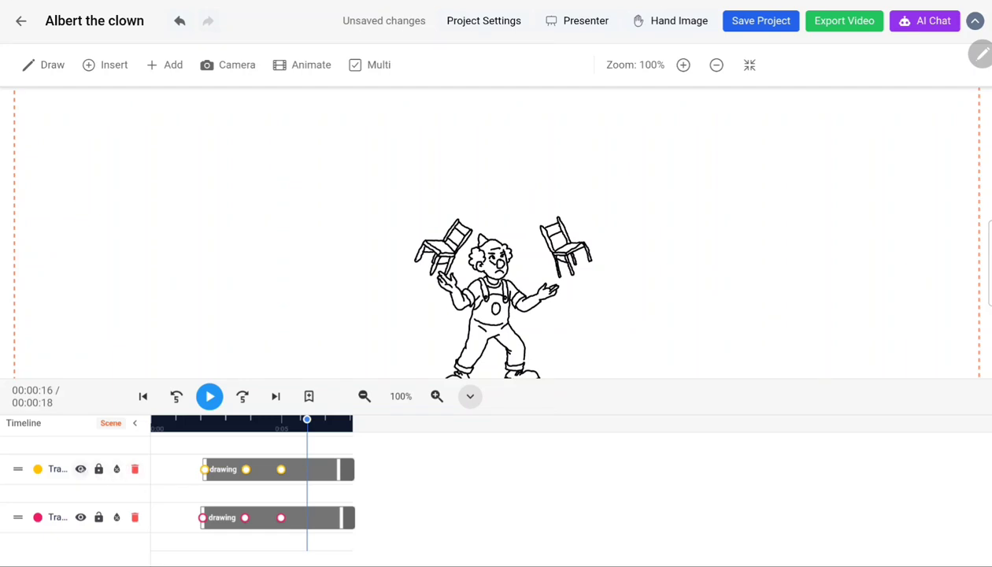
pyautogui.click(81, 469)
pyautogui.click(81, 469)
# Enlarge the scene timeline to 207% to spread out the keyframes of the two chair drawings.
pyautogui.click(436, 396)
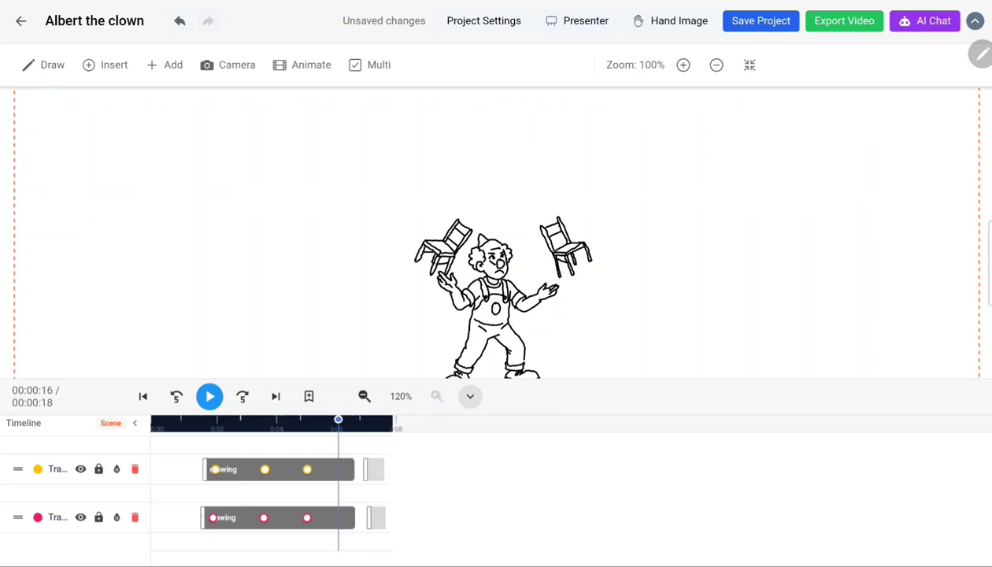
pyautogui.click(436, 396)
pyautogui.click(436, 396)
pyautogui.click(436, 396)
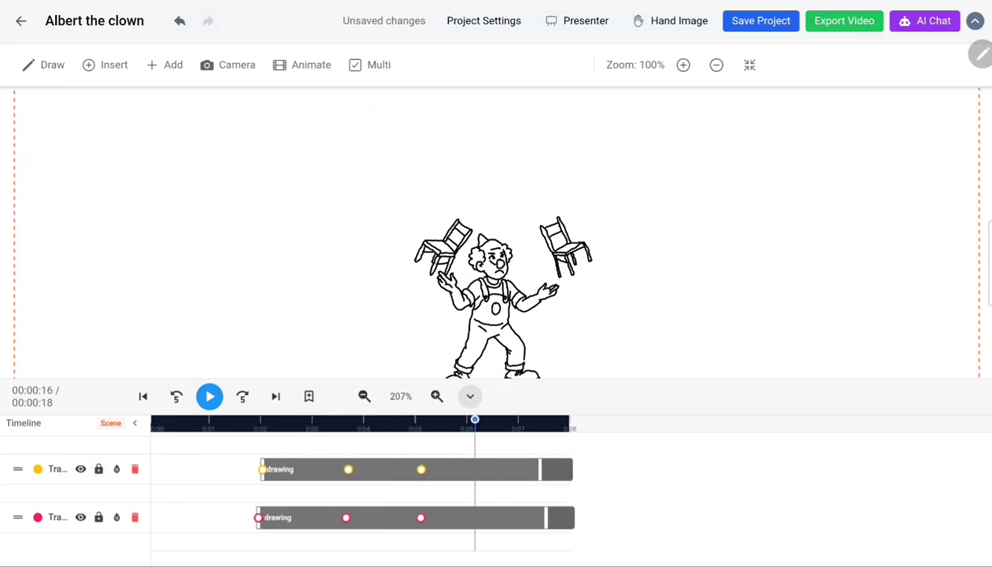